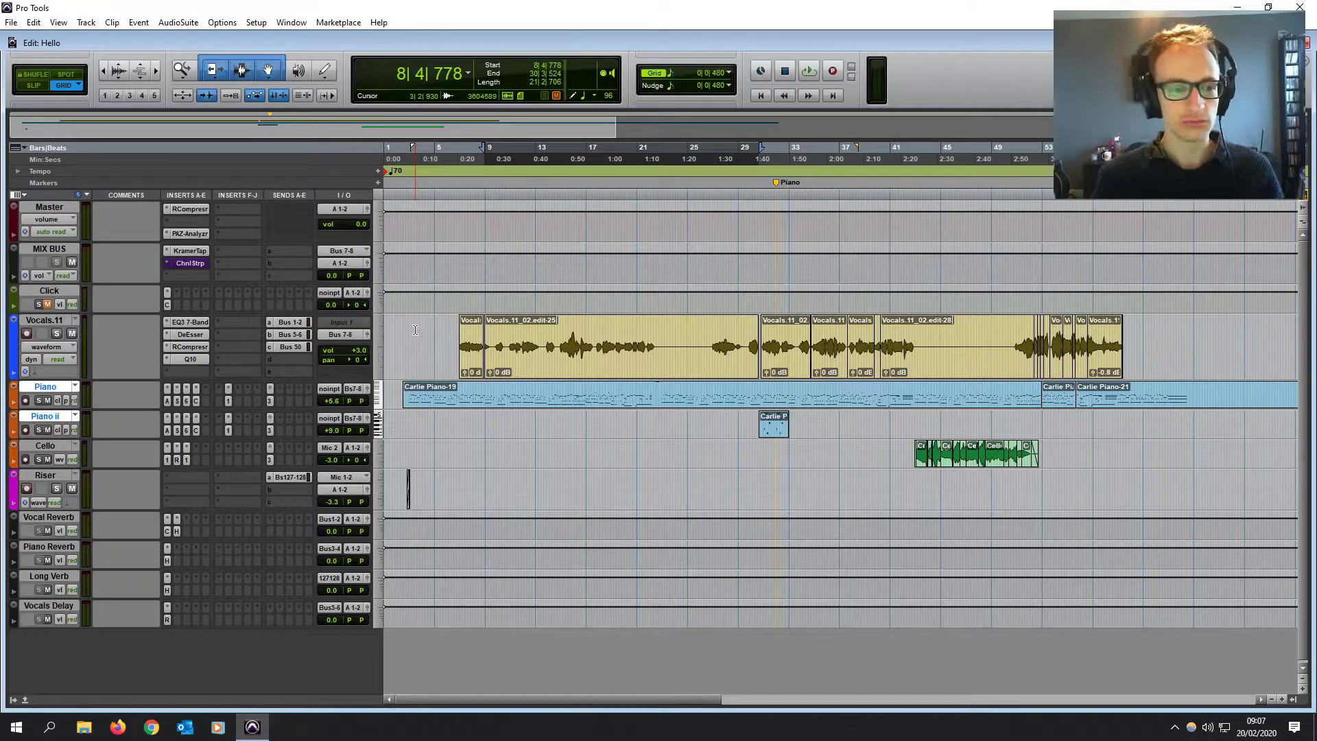
Step: Place the insertion point at bar 3, test-solo Piano, and try selecting Vocals.11 and Piano ii
{"action": "left_click", "coordinate": [415, 330]}
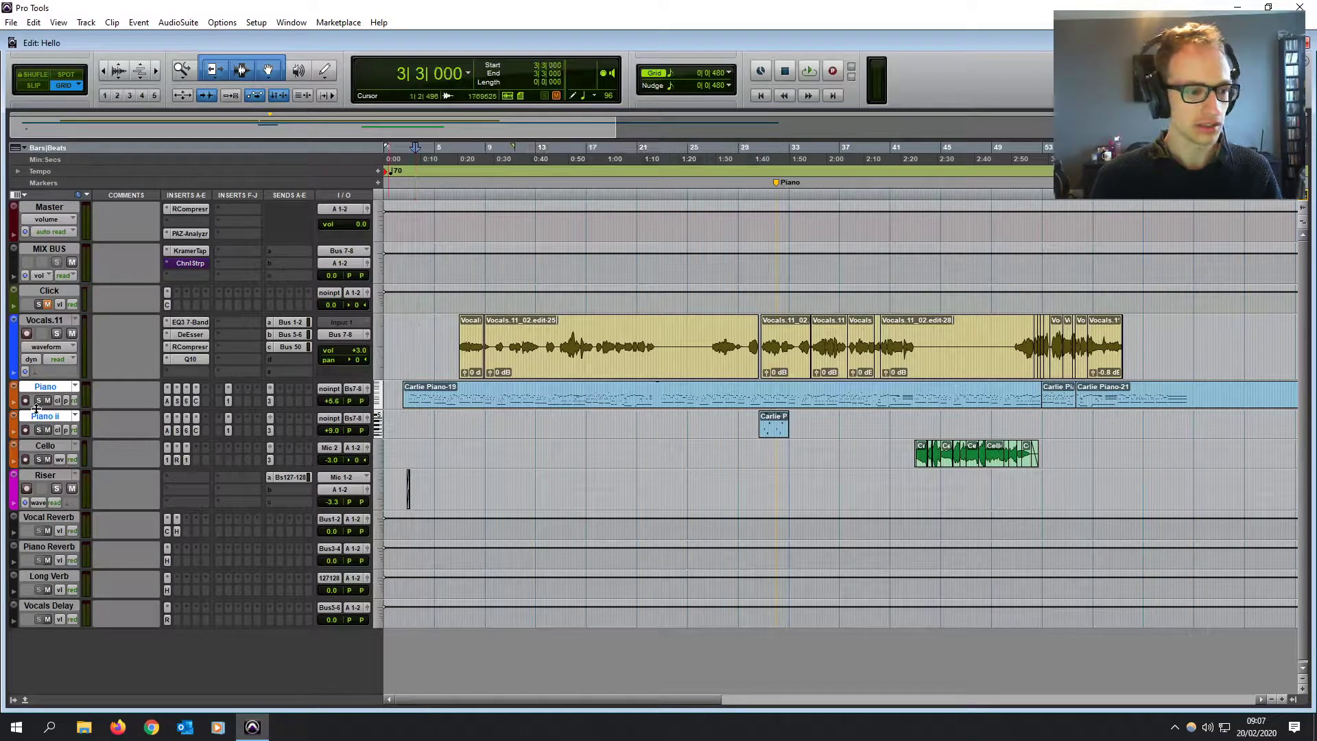
{"action": "left_click", "coordinate": [39, 401]}
{"action": "left_click", "coordinate": [39, 401]}
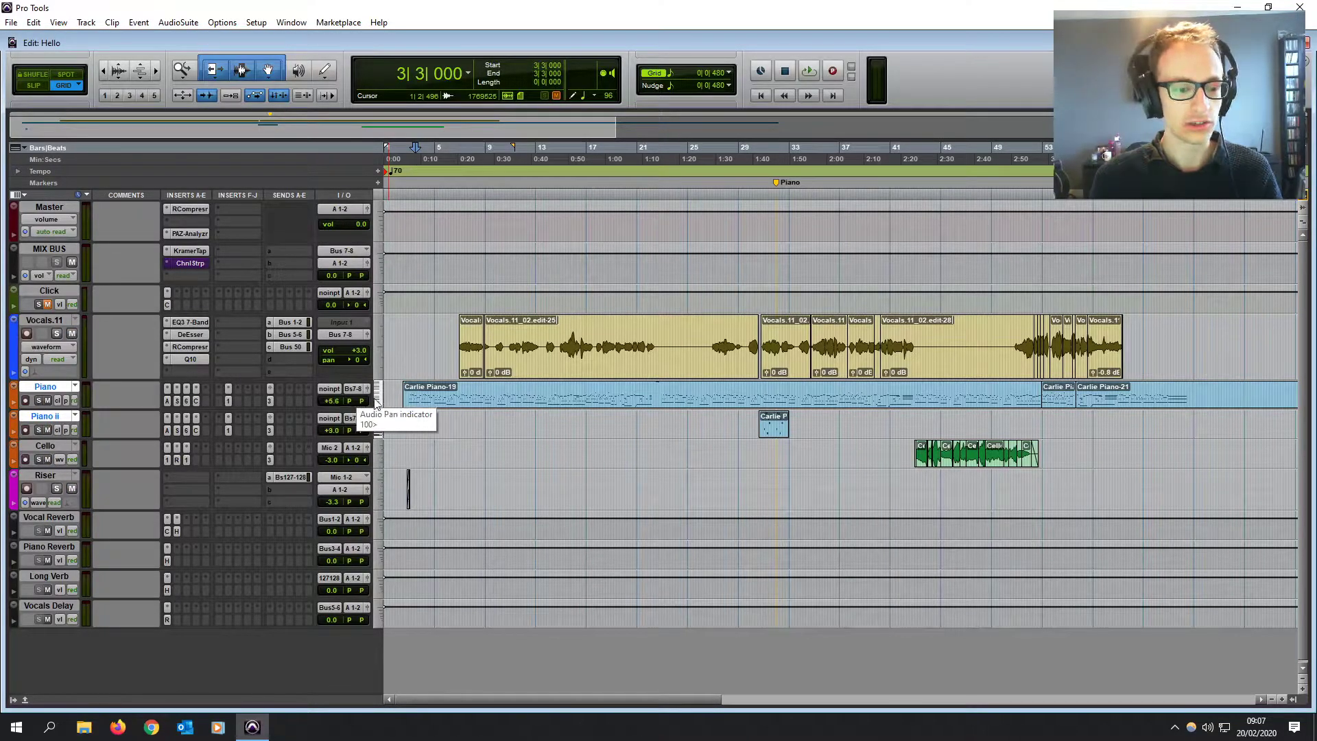
{"action": "left_click", "coordinate": [430, 336]}
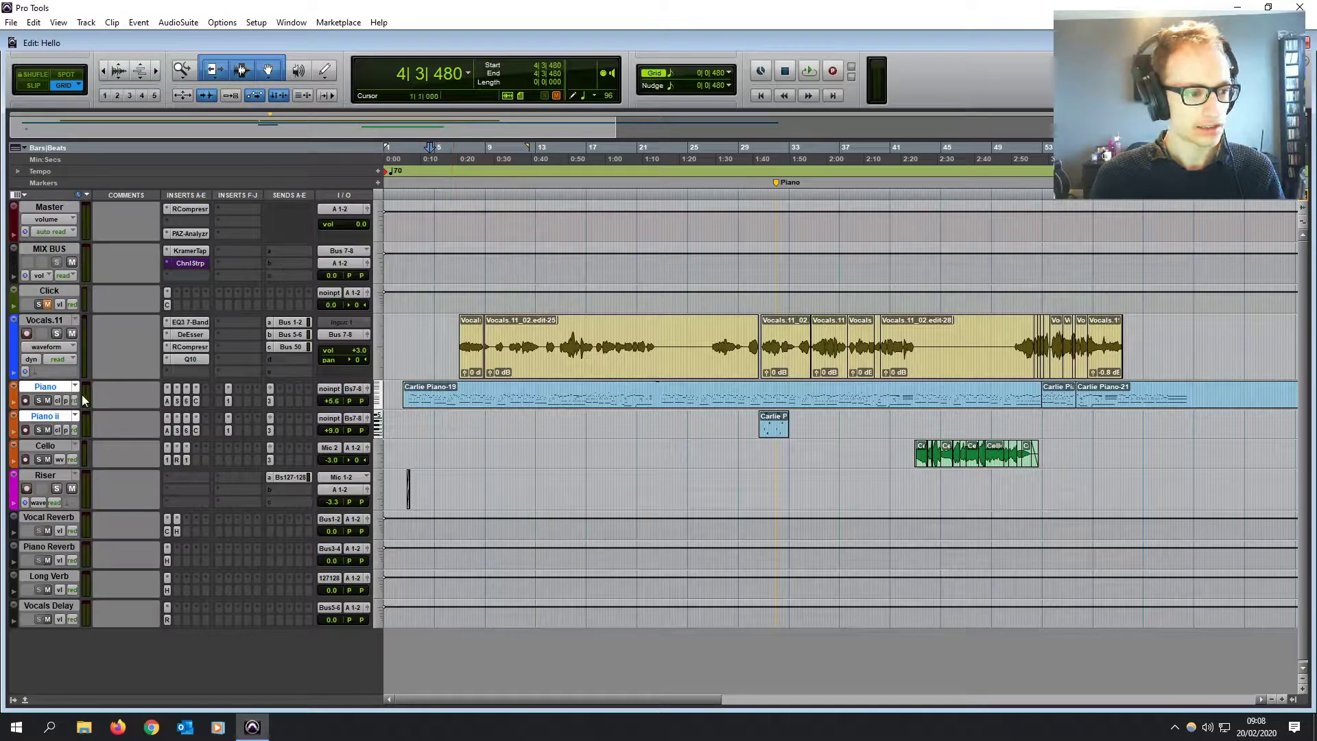
{"action": "left_click", "coordinate": [53, 321]}
{"action": "left_click", "coordinate": [62, 416]}
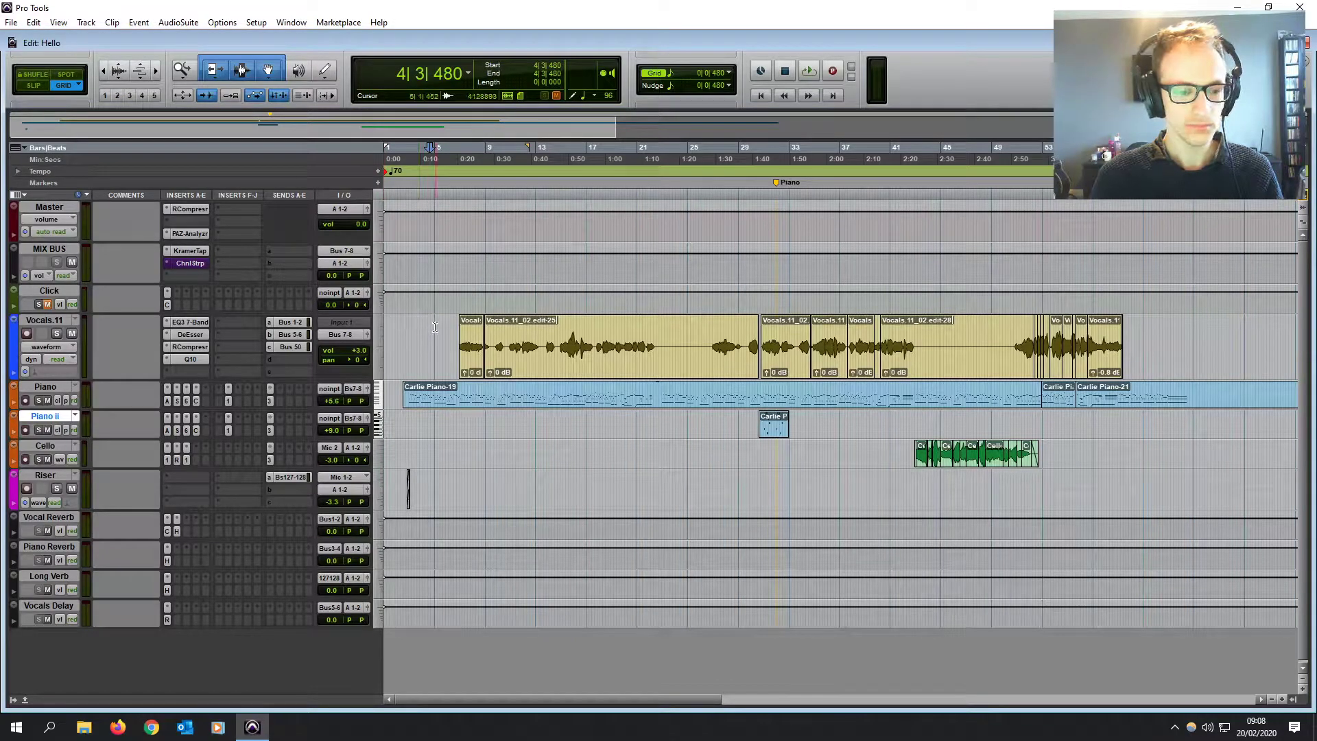
{"action": "key", "text": "KP_Add"}
{"action": "key", "text": "KP_Add"}
{"action": "key", "text": "KP_Add"}
{"action": "key", "text": "KP_Add"}
Step: Select Piano, extend the selection through Piano ii, Cello and Riser, then deselect Cello
{"action": "left_click", "coordinate": [60, 385]}
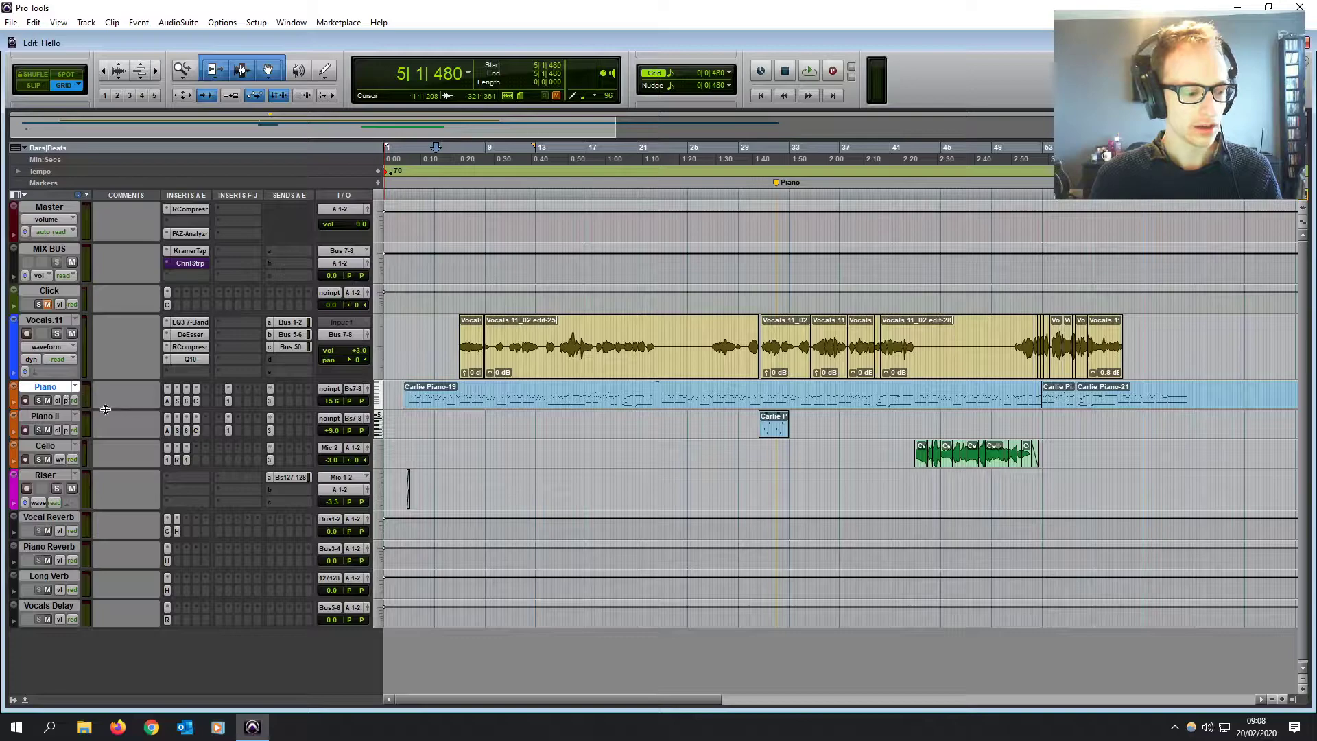
{"action": "left_click", "coordinate": [53, 415], "text": "shift"}
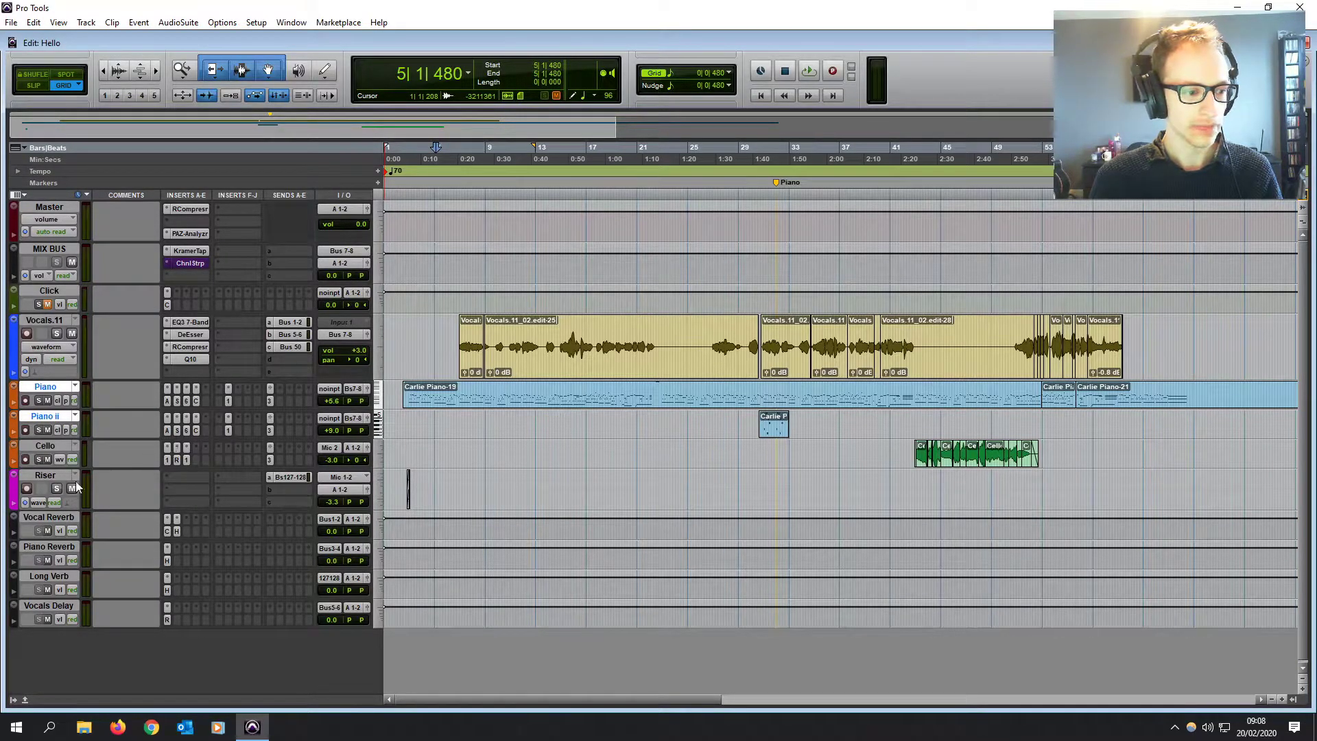
{"action": "left_click", "coordinate": [53, 445], "text": "shift"}
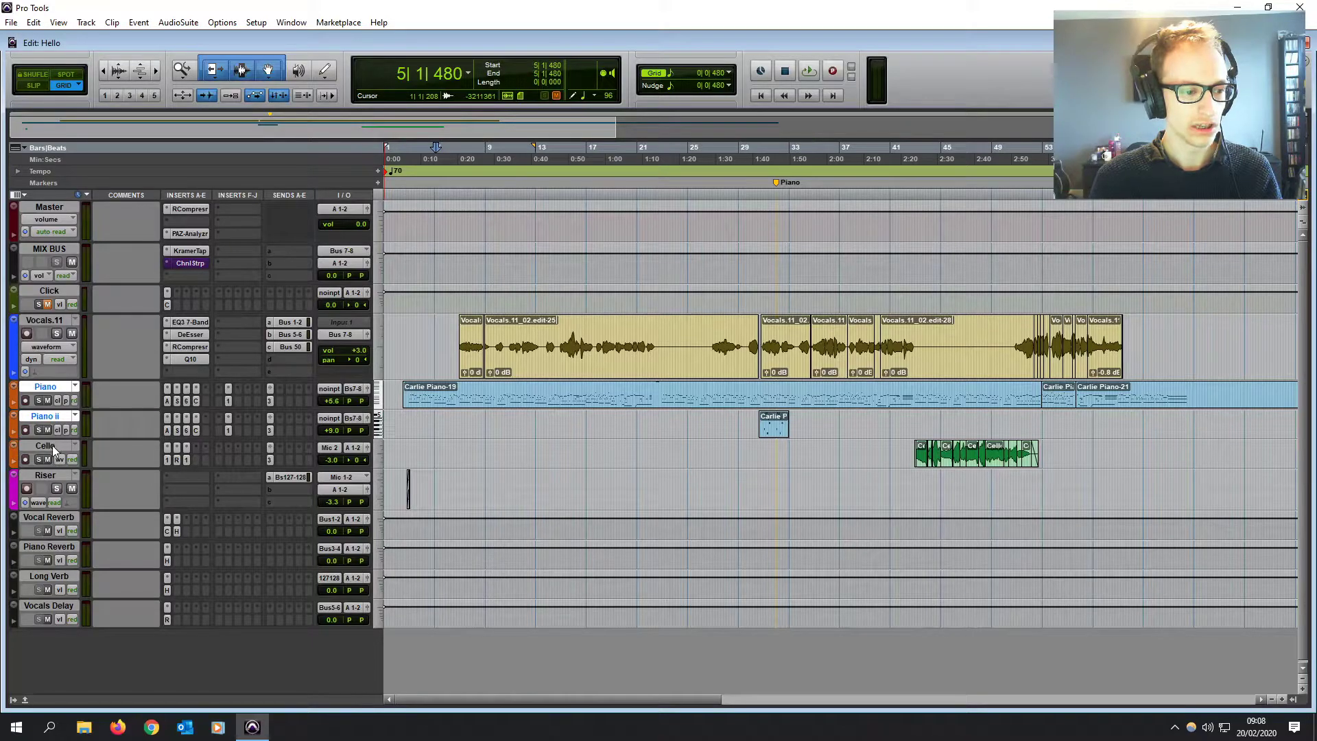
{"action": "left_click", "coordinate": [45, 477], "text": "shift"}
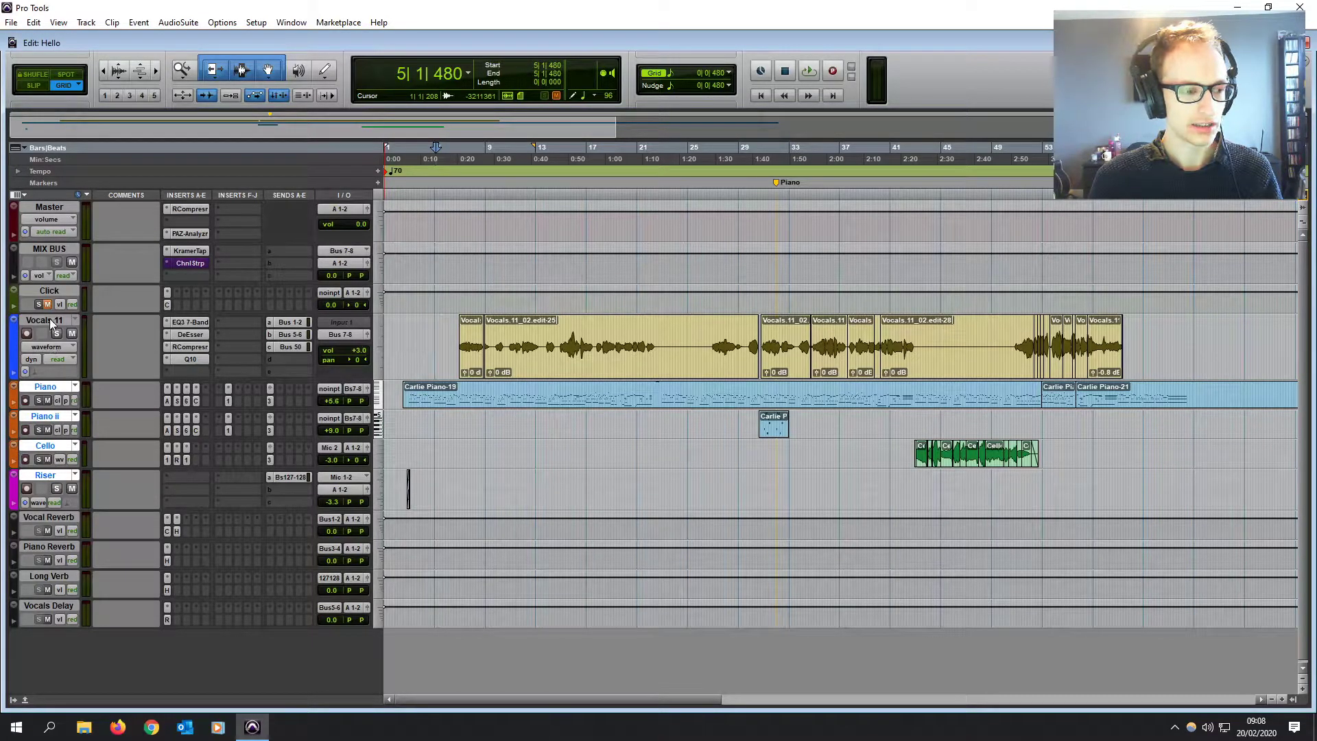
{"action": "left_click", "coordinate": [46, 446], "text": "ctrl"}
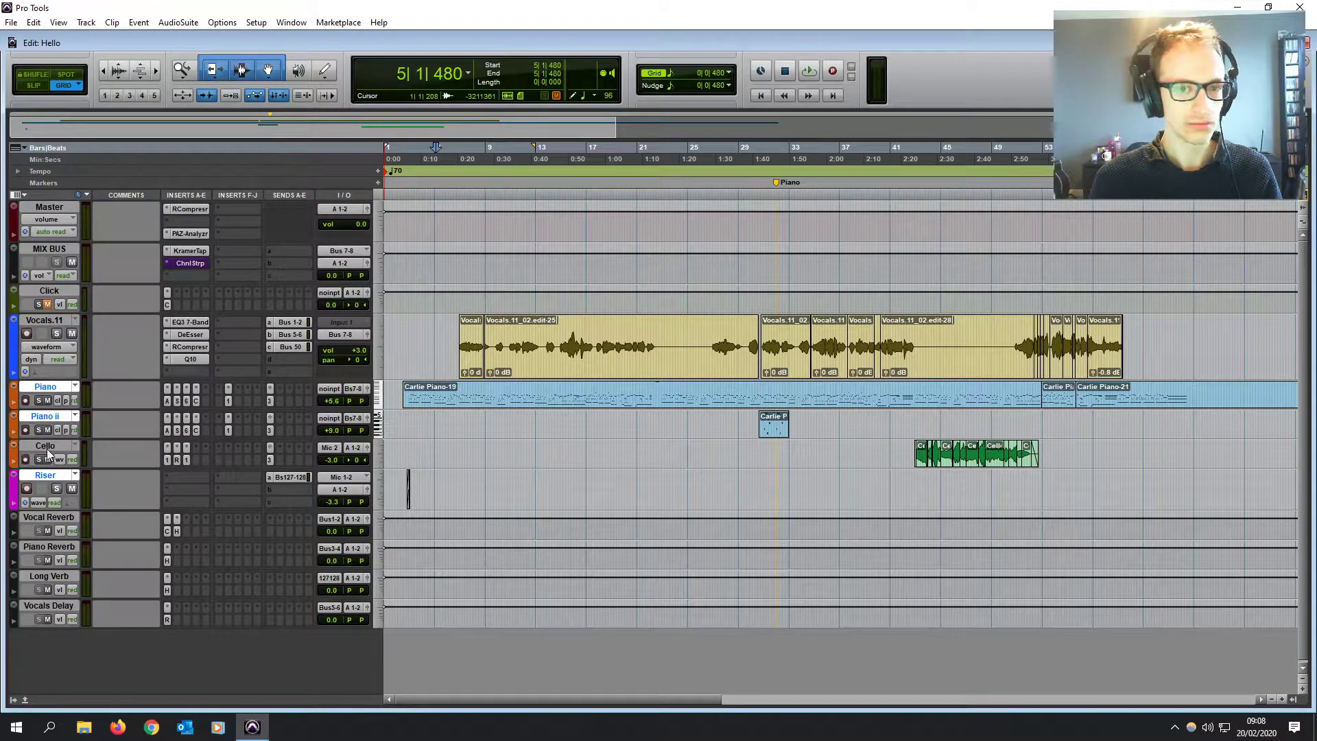
Step: Try selecting Cello, Click and Piano, then end with only Piano ii and Piano selected
{"action": "left_click", "coordinate": [46, 449]}
{"action": "left_click", "coordinate": [46, 386], "text": "ctrl"}
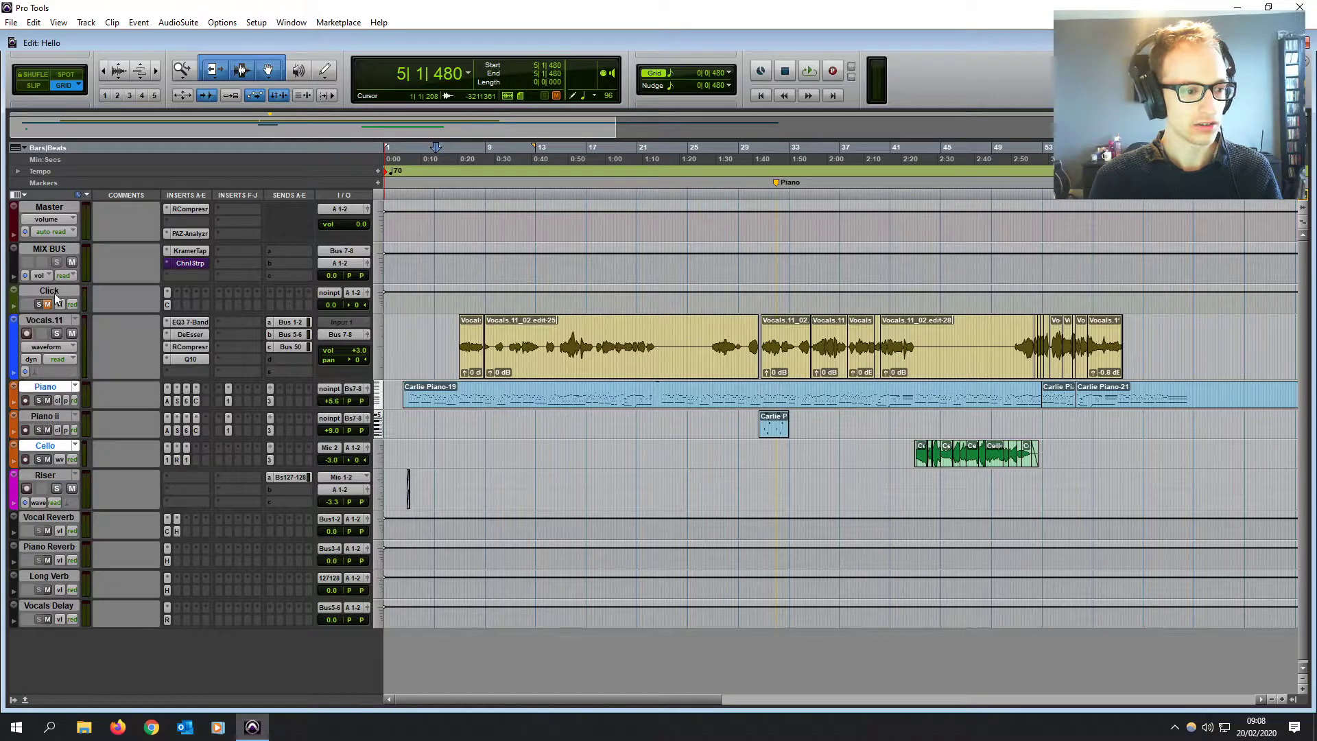
{"action": "left_click", "coordinate": [50, 291], "text": "ctrl"}
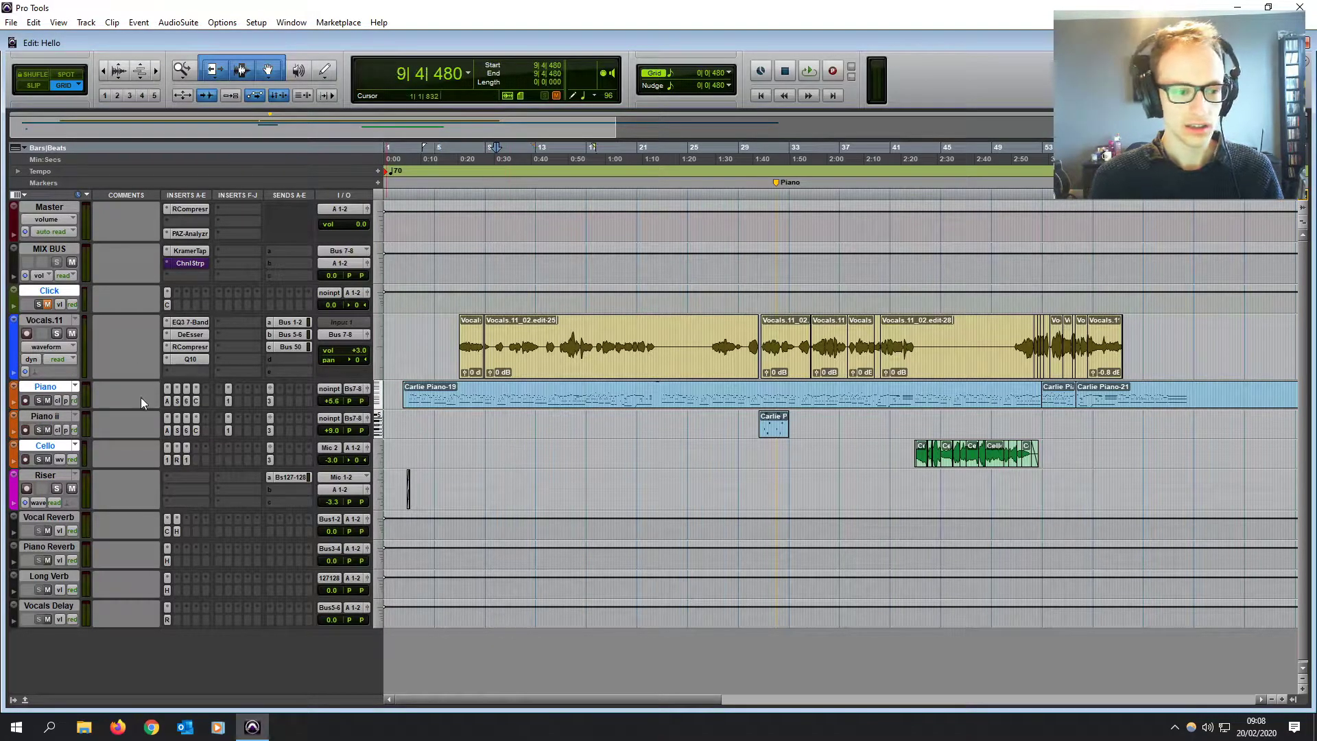
{"action": "left_click", "coordinate": [45, 416]}
{"action": "left_click", "coordinate": [64, 386], "text": "ctrl"}
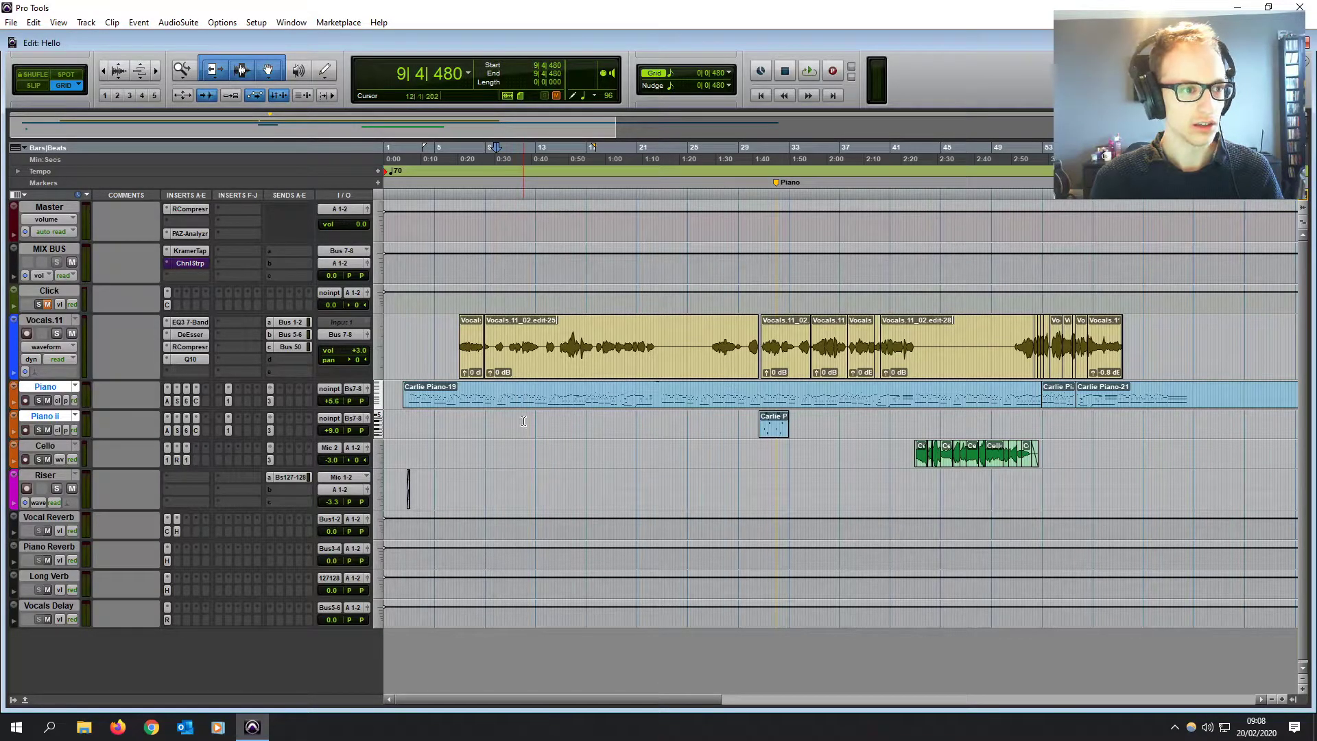
Step: Open the Create Group dialog with Ctrl+G for the selected piano tracks
{"action": "key", "text": "ctrl+g"}
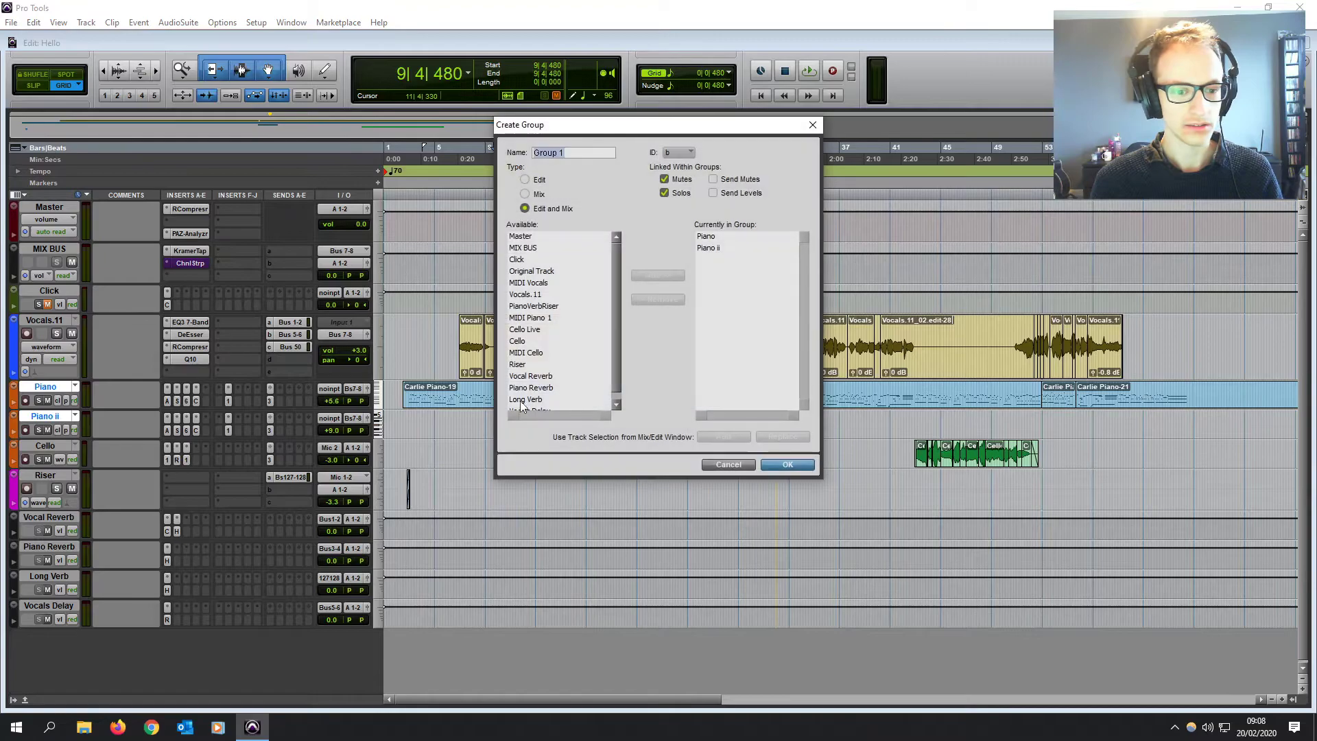
{"action": "mouse_move", "coordinate": [597, 127]}
{"action": "left_mouse_down"}
{"action": "mouse_move", "coordinate": [656, 135]}
{"action": "mouse_move", "coordinate": [601, 147]}
{"action": "left_mouse_up"}
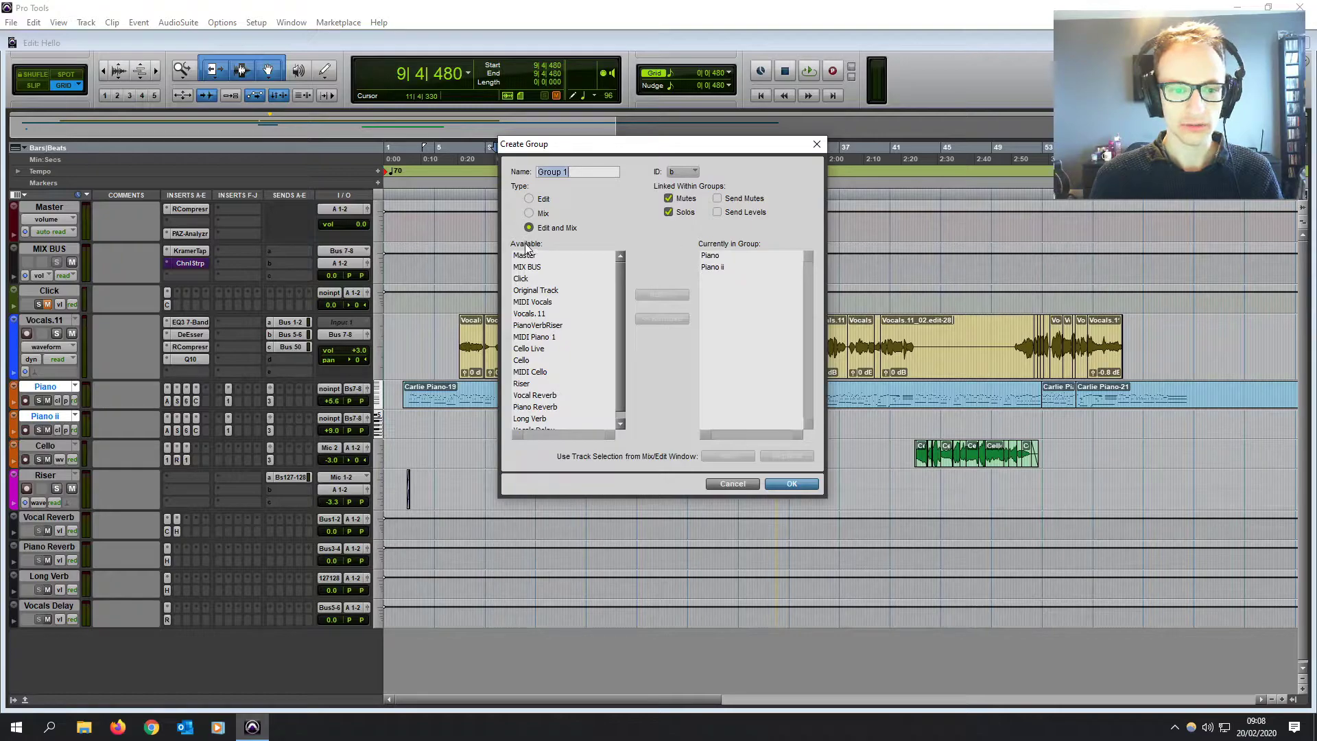
{"action": "scroll", "coordinate": [558, 330], "scroll_direction": "down", "scroll_amount": 1}
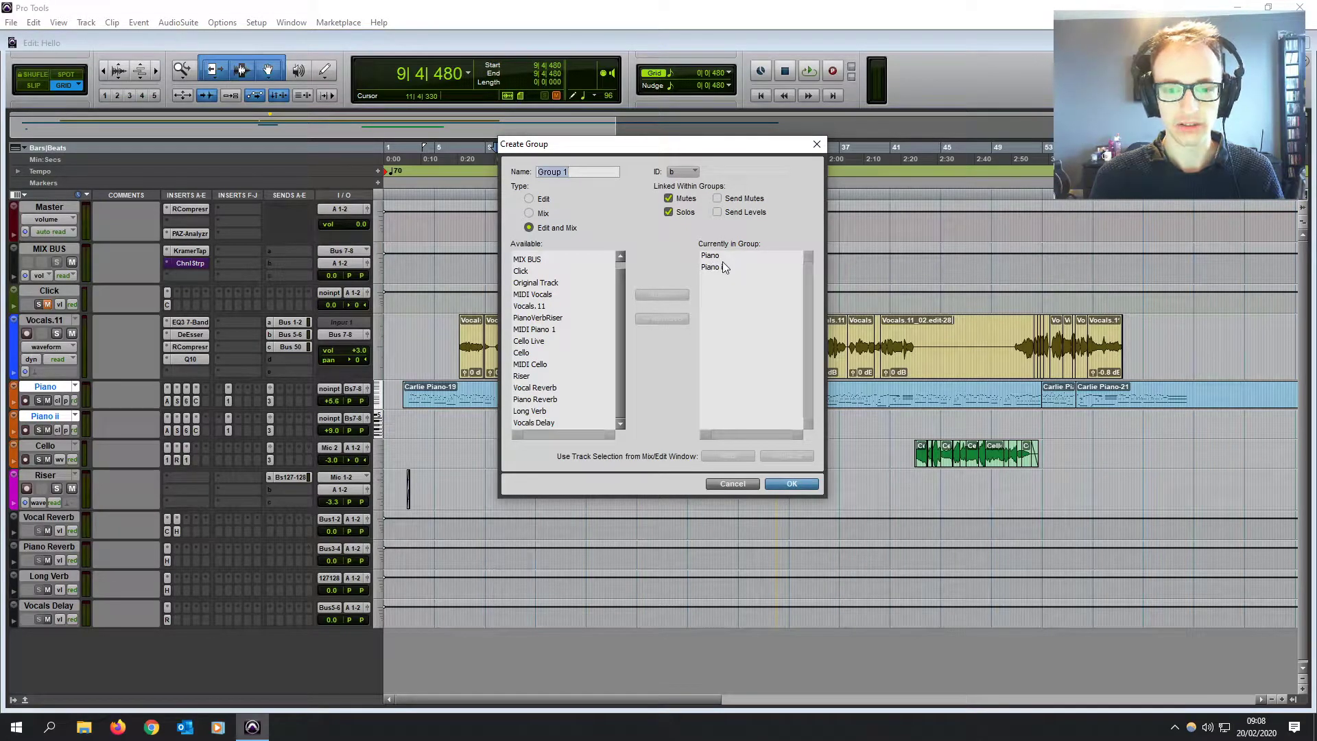
{"action": "left_click", "coordinate": [596, 172]}
{"action": "scroll", "coordinate": [619, 266], "scroll_direction": "up", "scroll_amount": 1}
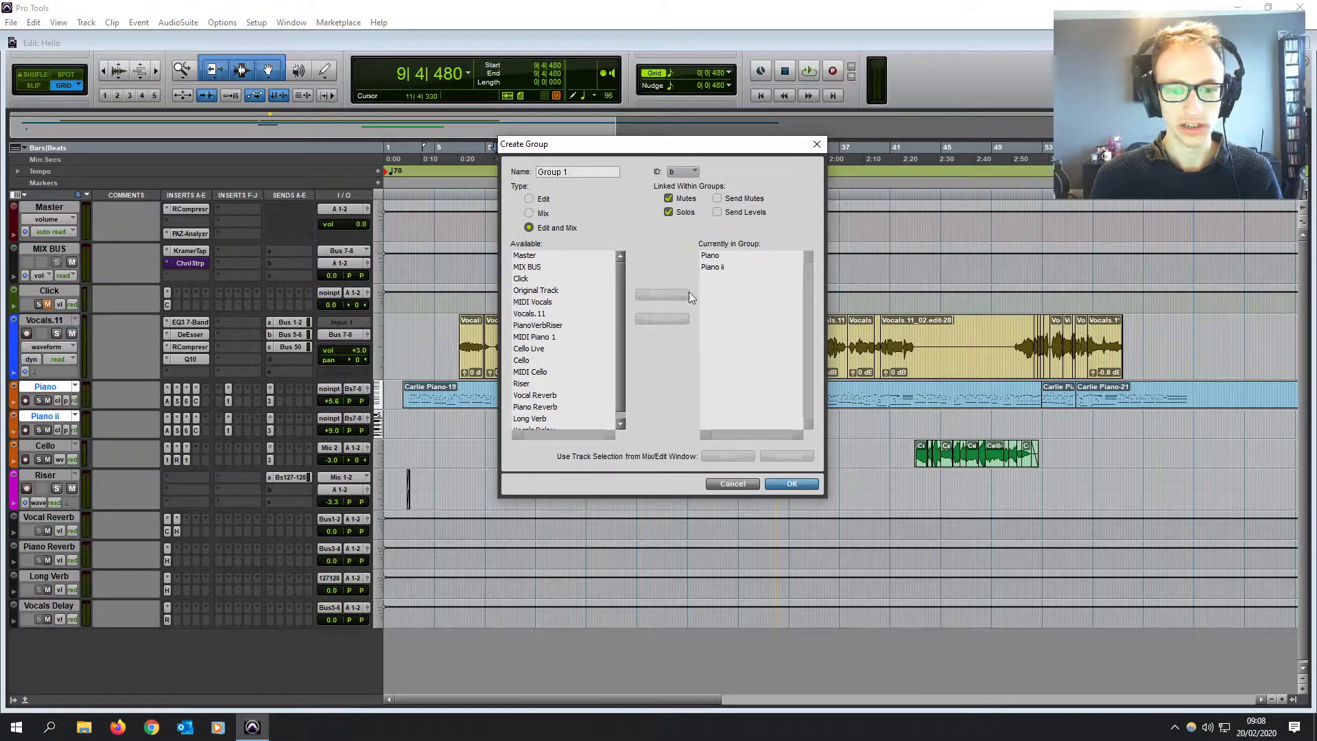
Step: Add Cello Live to the group members, then remove it again
{"action": "left_click", "coordinate": [535, 351]}
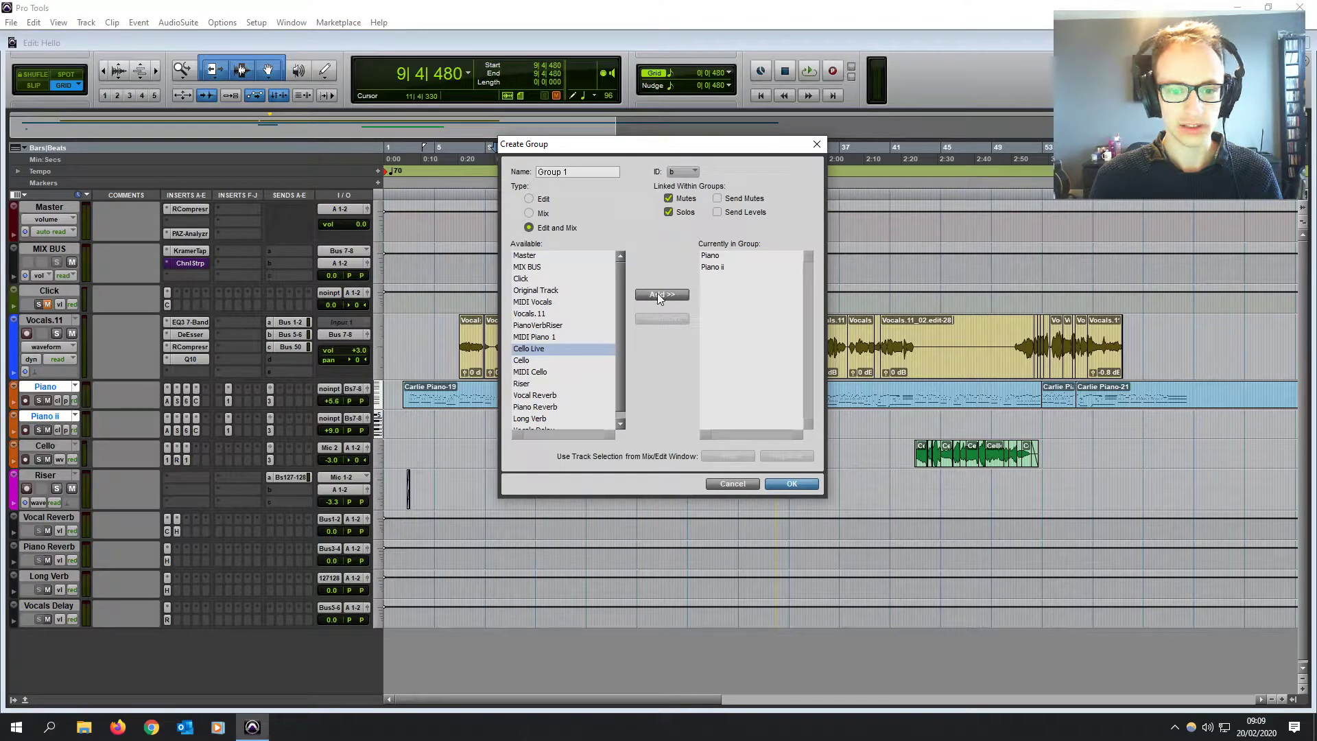
{"action": "left_click", "coordinate": [662, 295]}
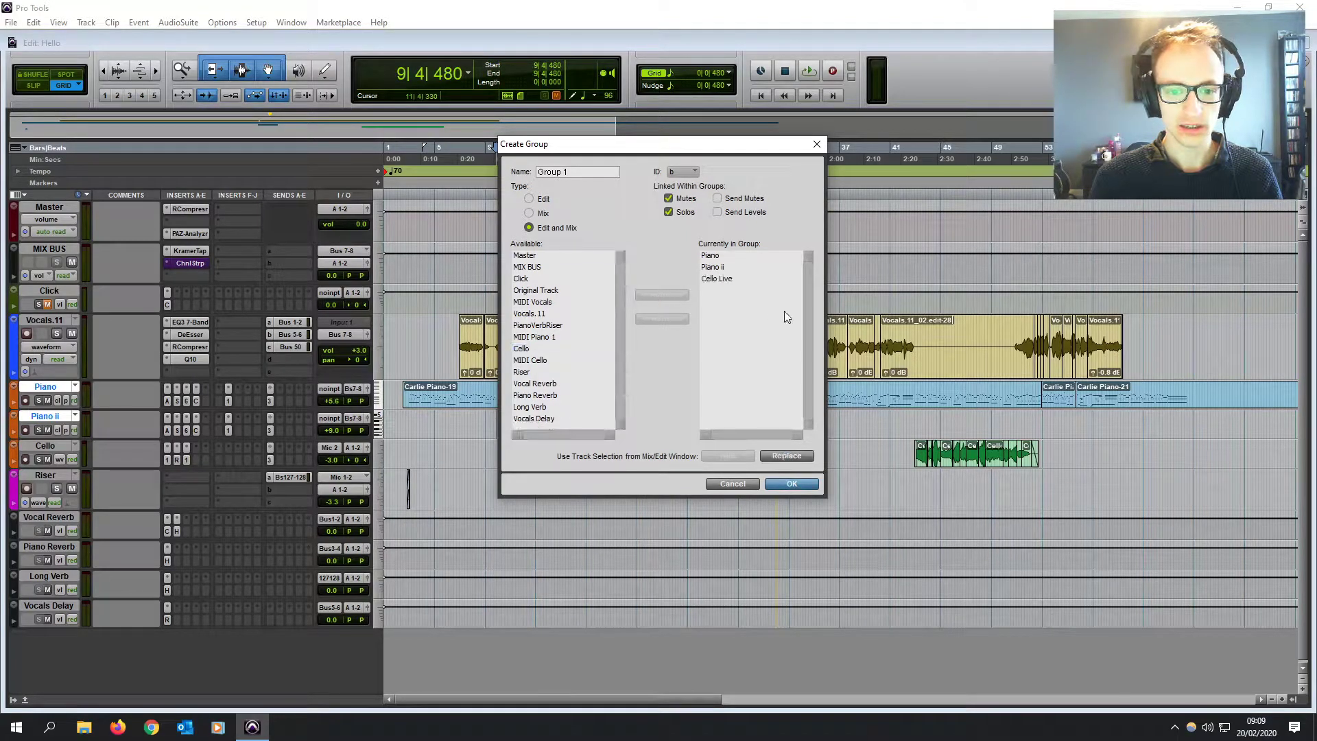
{"action": "left_click", "coordinate": [722, 279]}
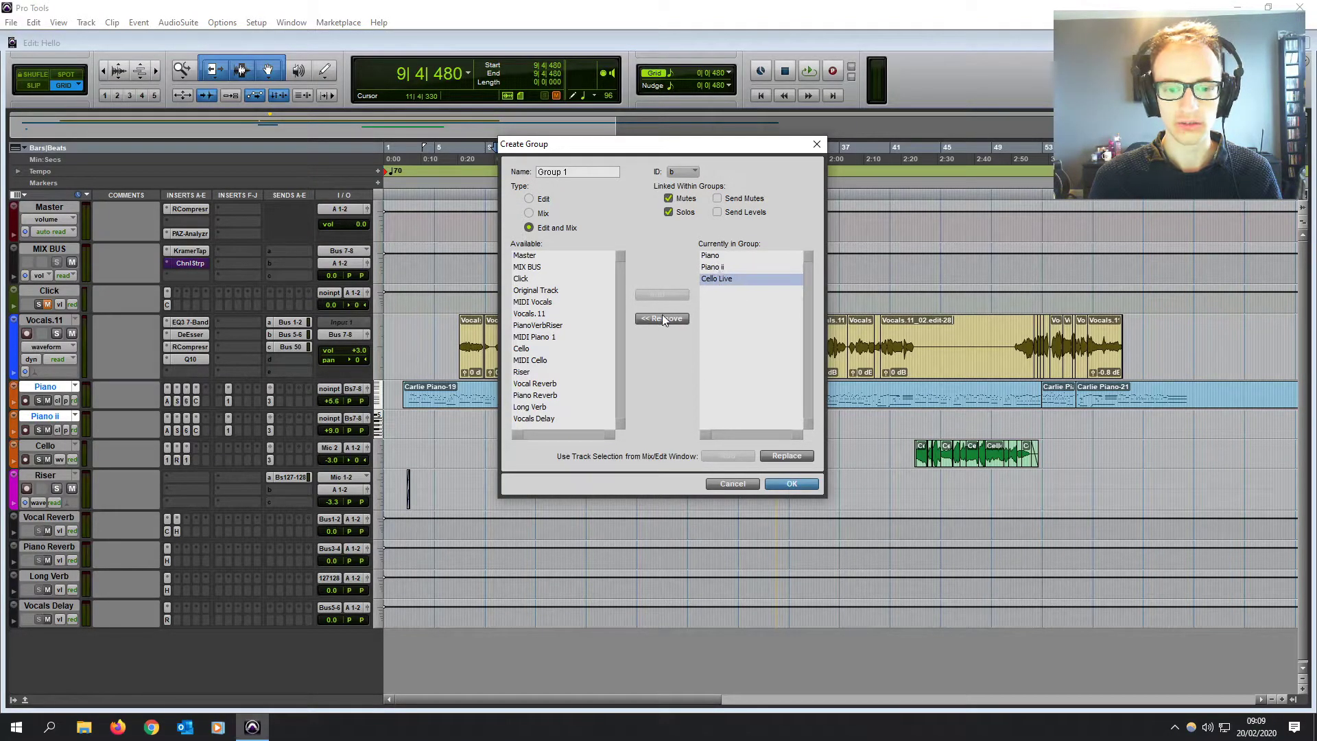
{"action": "left_click", "coordinate": [661, 318]}
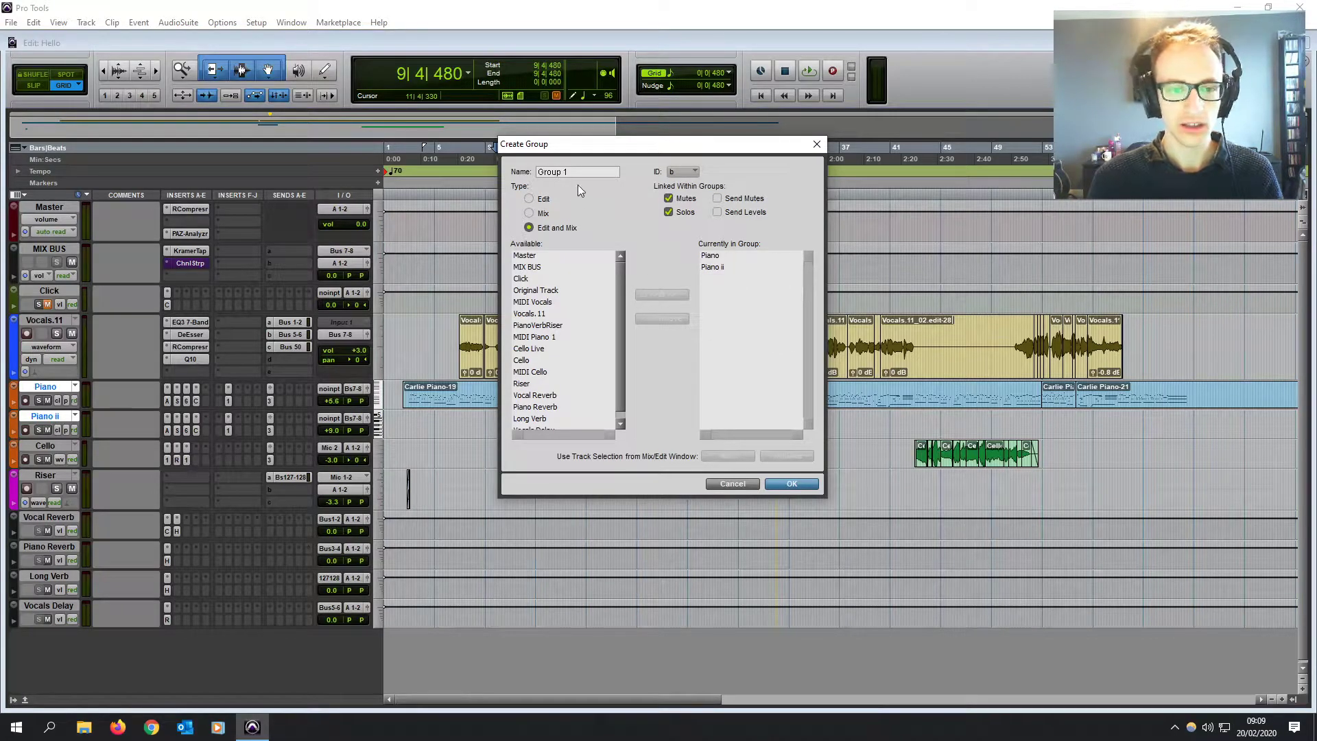
Step: Rename the group to 'Piano', try Edit-only and Mix-only, then settle on Edit and Mix
{"action": "left_click_drag", "start_coordinate": [580, 171], "coordinate": [534, 172]}
{"action": "type", "text": "Piano"}
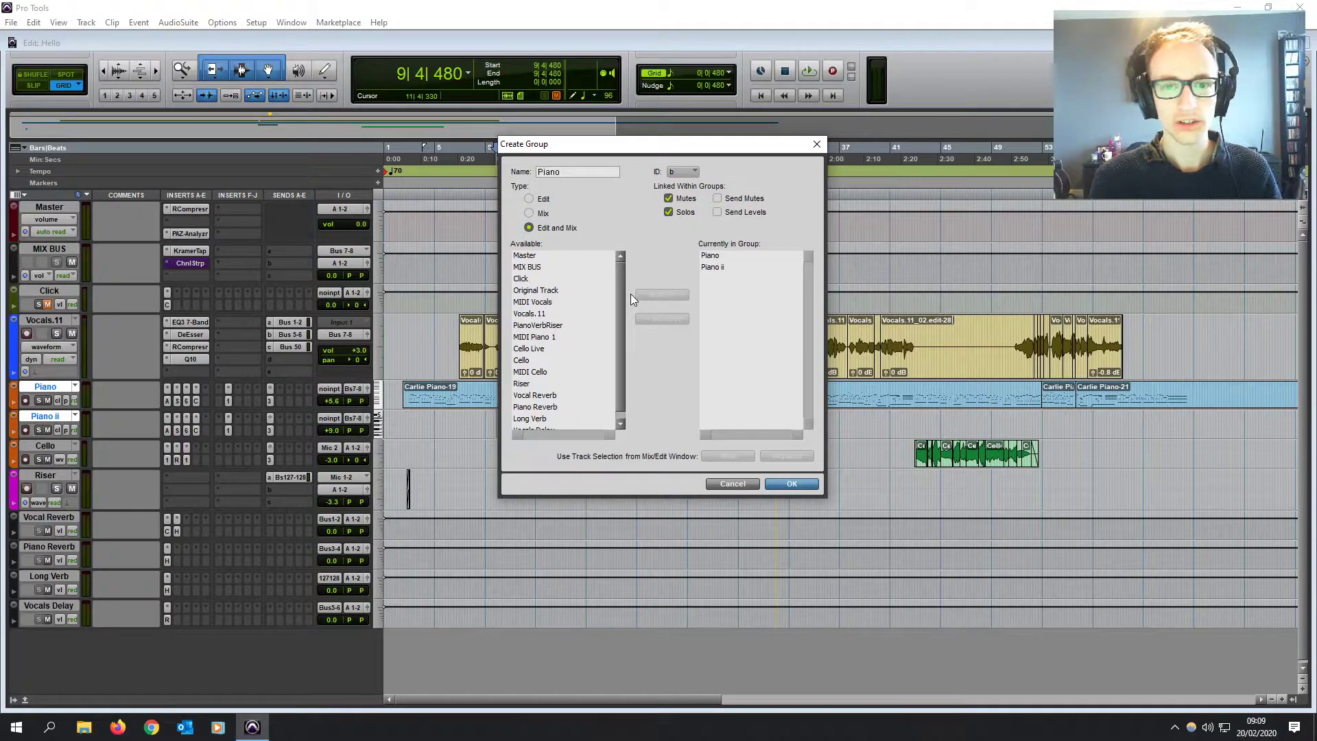
{"action": "left_click", "coordinate": [539, 199]}
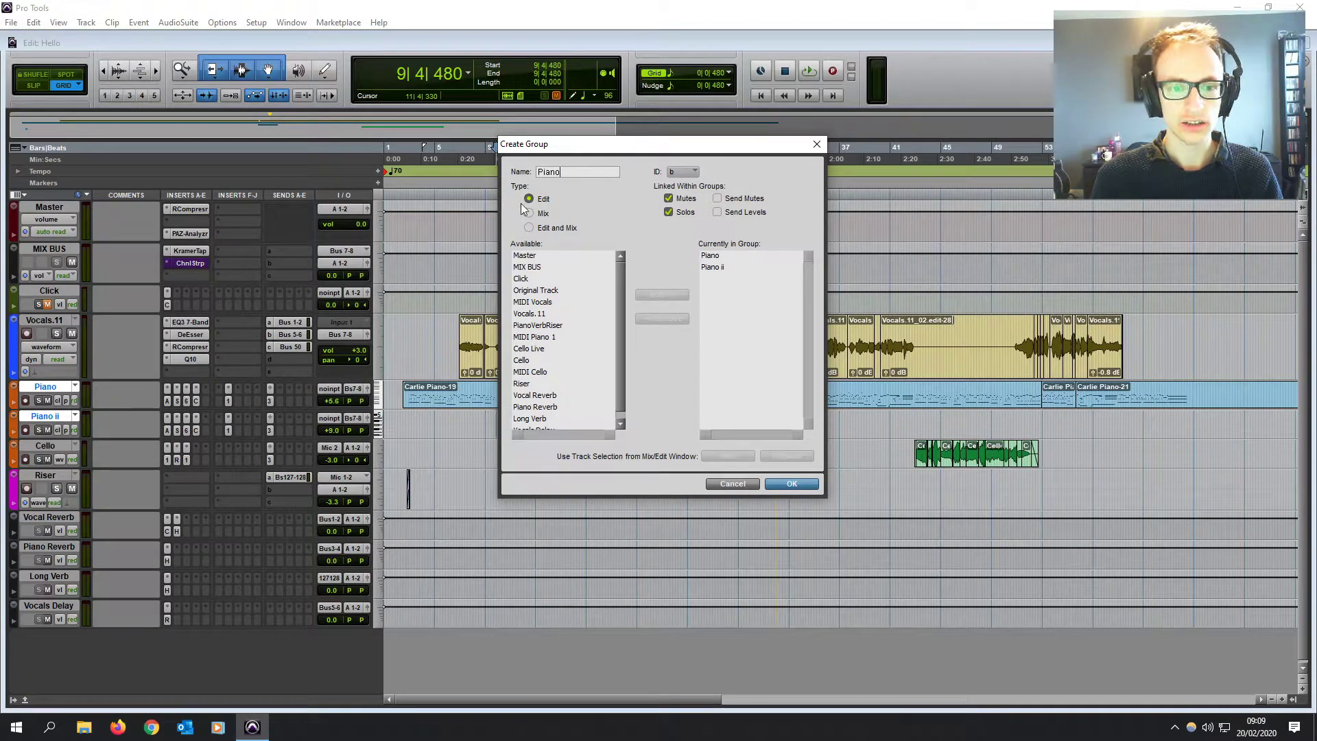
{"action": "left_click", "coordinate": [542, 215]}
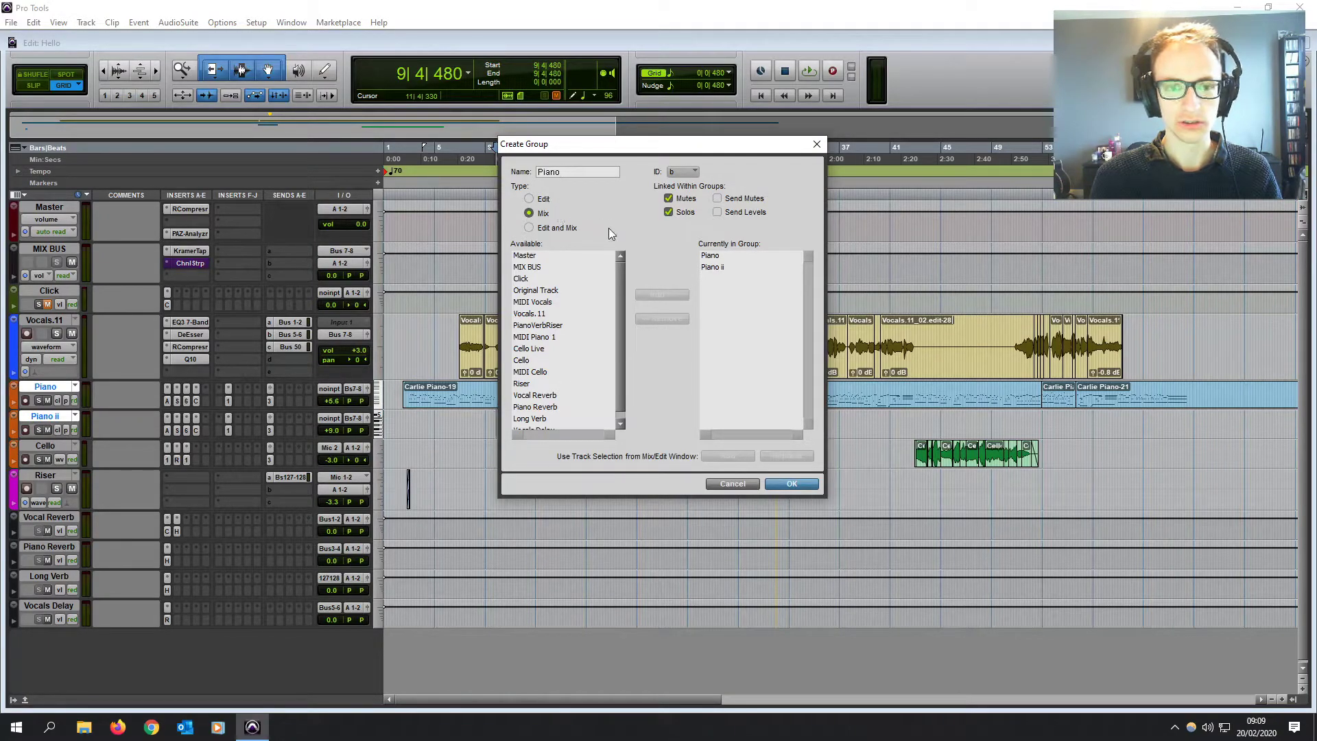
{"action": "left_click", "coordinate": [530, 230]}
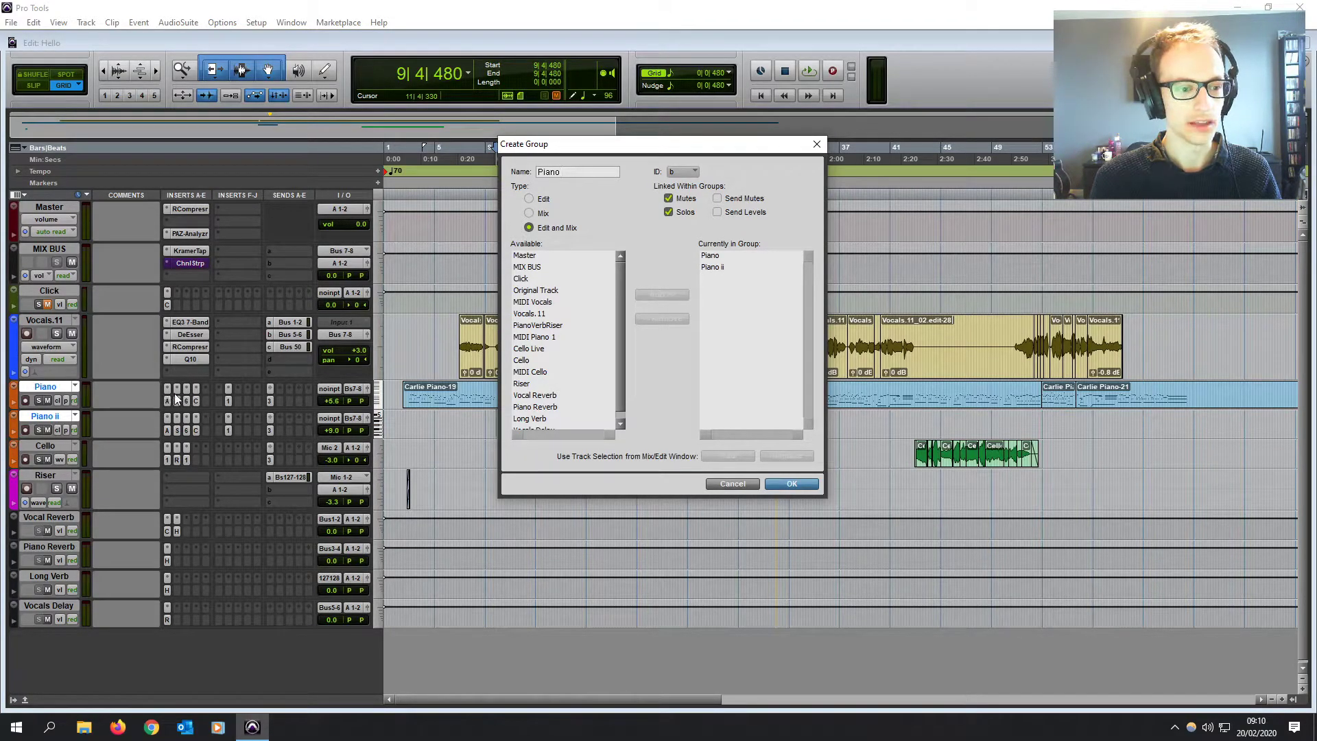
Step: Toggle the Mutes and Solos links off and back on so both stay linked
{"action": "left_click", "coordinate": [669, 198]}
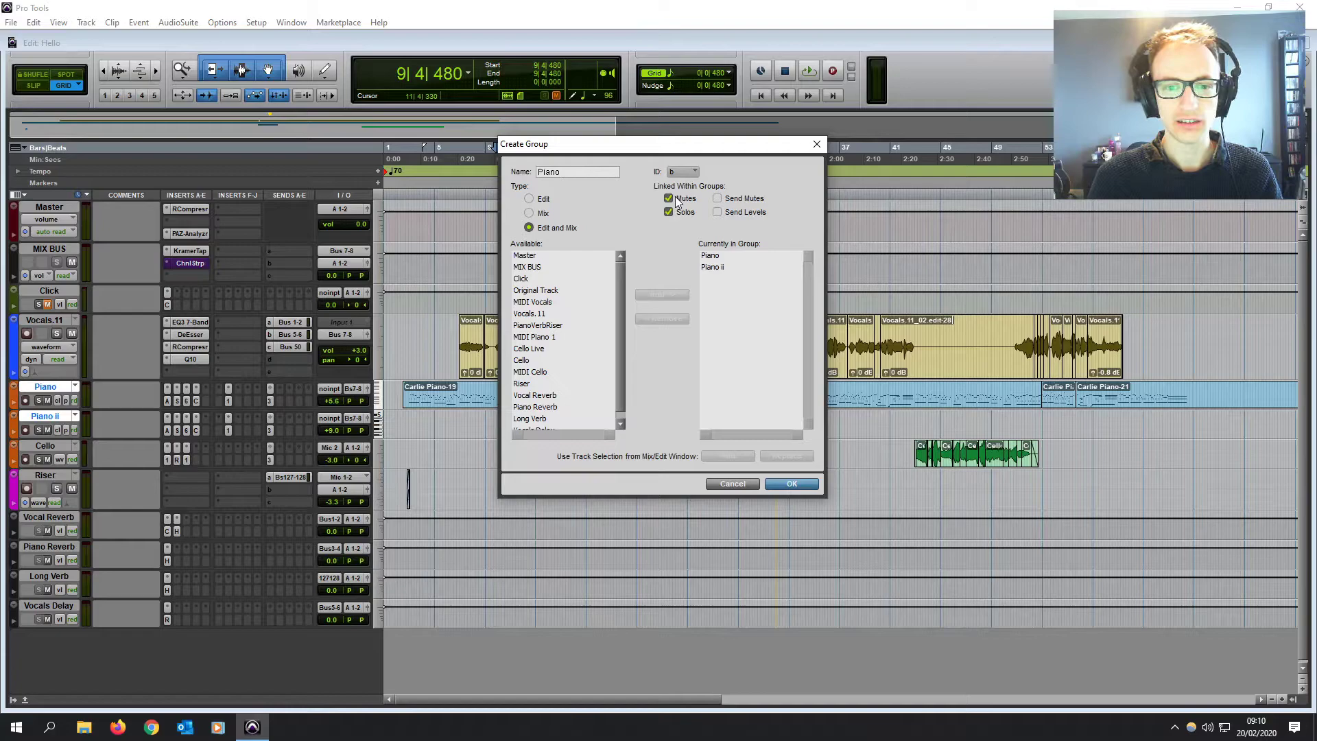
{"action": "left_click", "coordinate": [686, 212]}
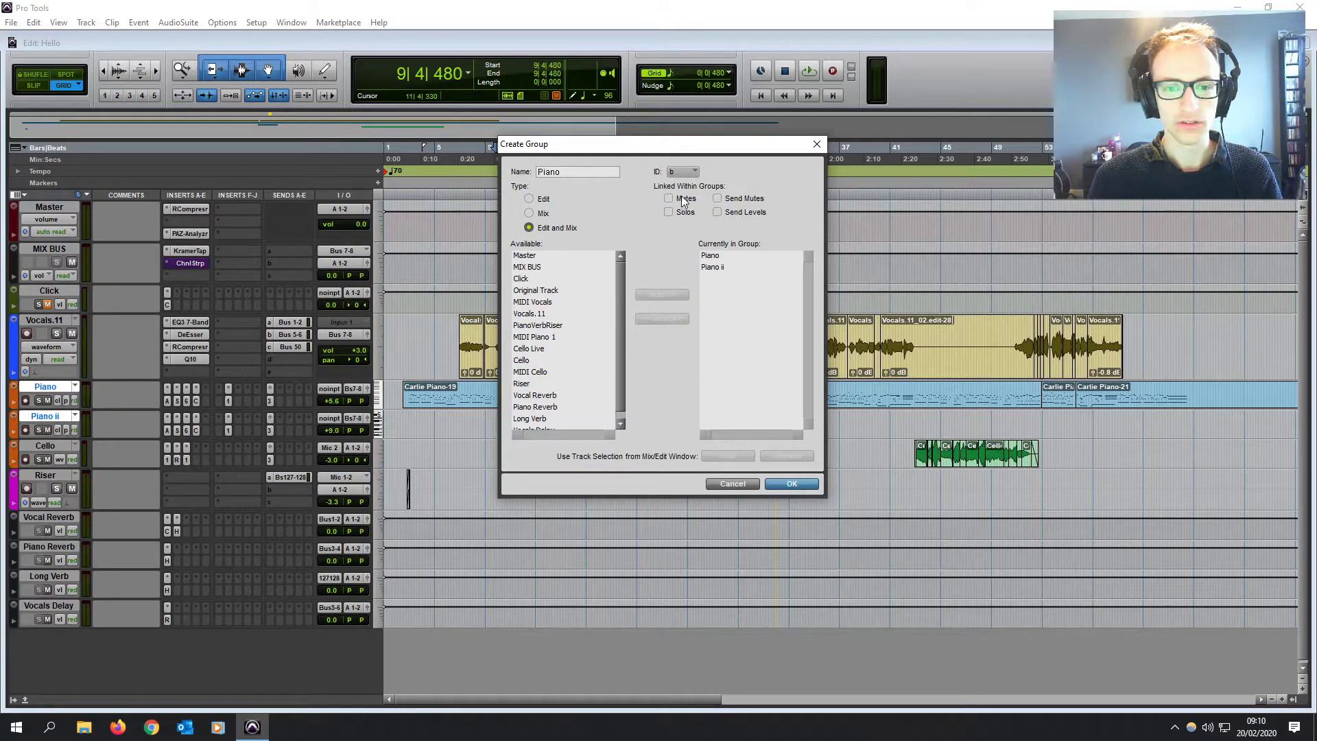
{"action": "left_click", "coordinate": [684, 200]}
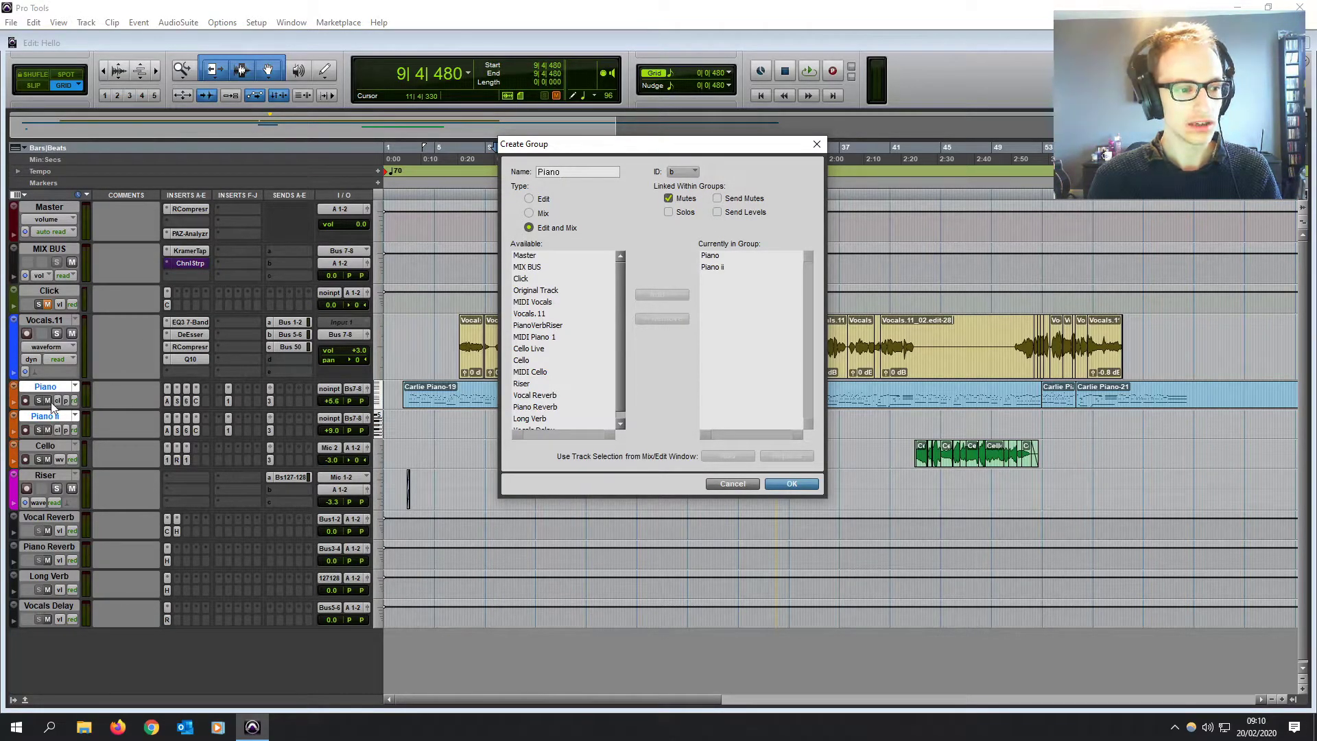
{"action": "left_click", "coordinate": [688, 213]}
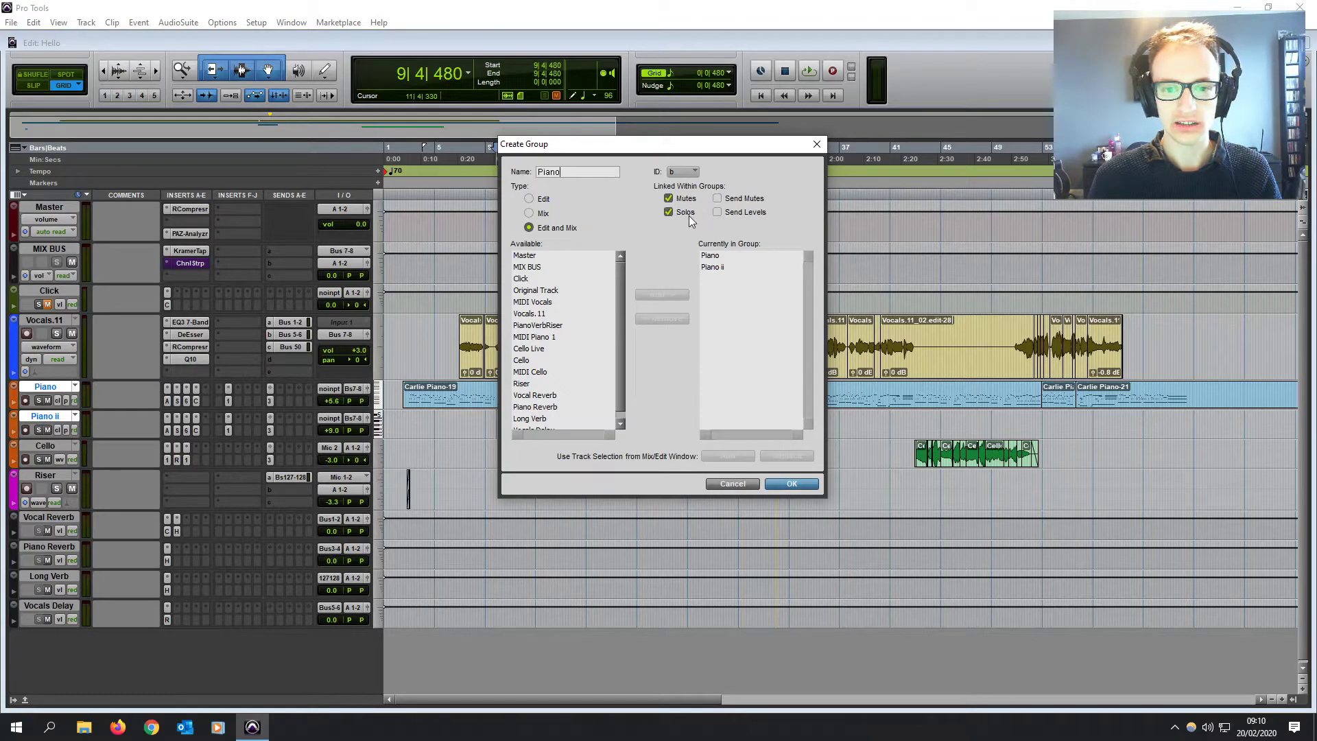
Step: Keep b as the group ID and create the Piano group
{"action": "left_click", "coordinate": [695, 170]}
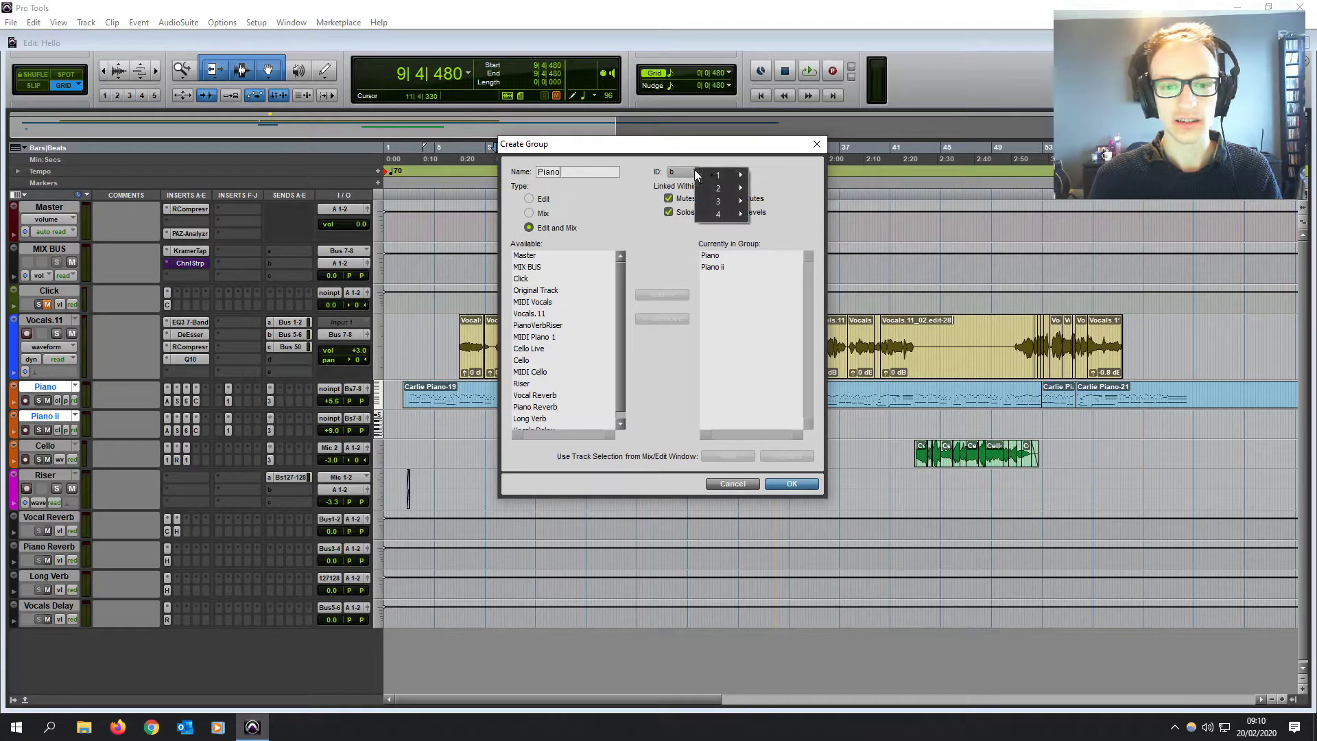
{"action": "mouse_move", "coordinate": [721, 172]}
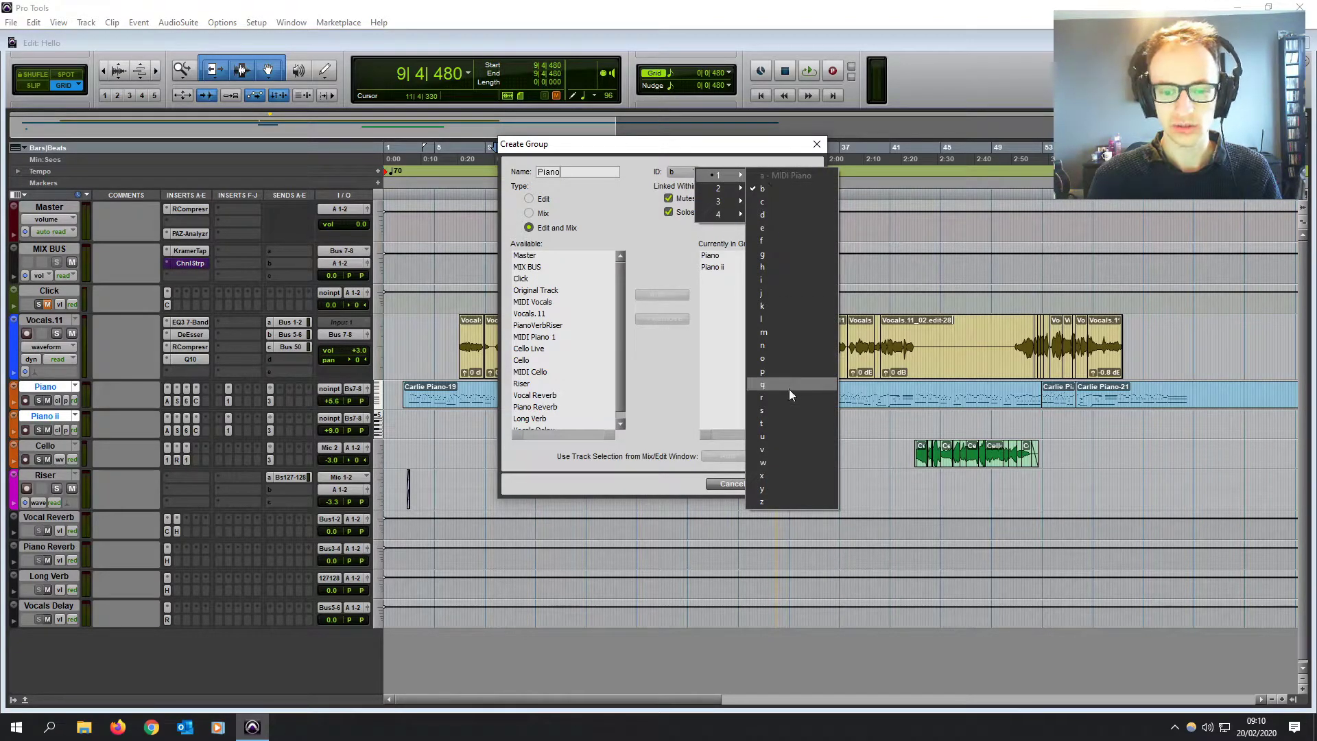
{"action": "mouse_move", "coordinate": [734, 203]}
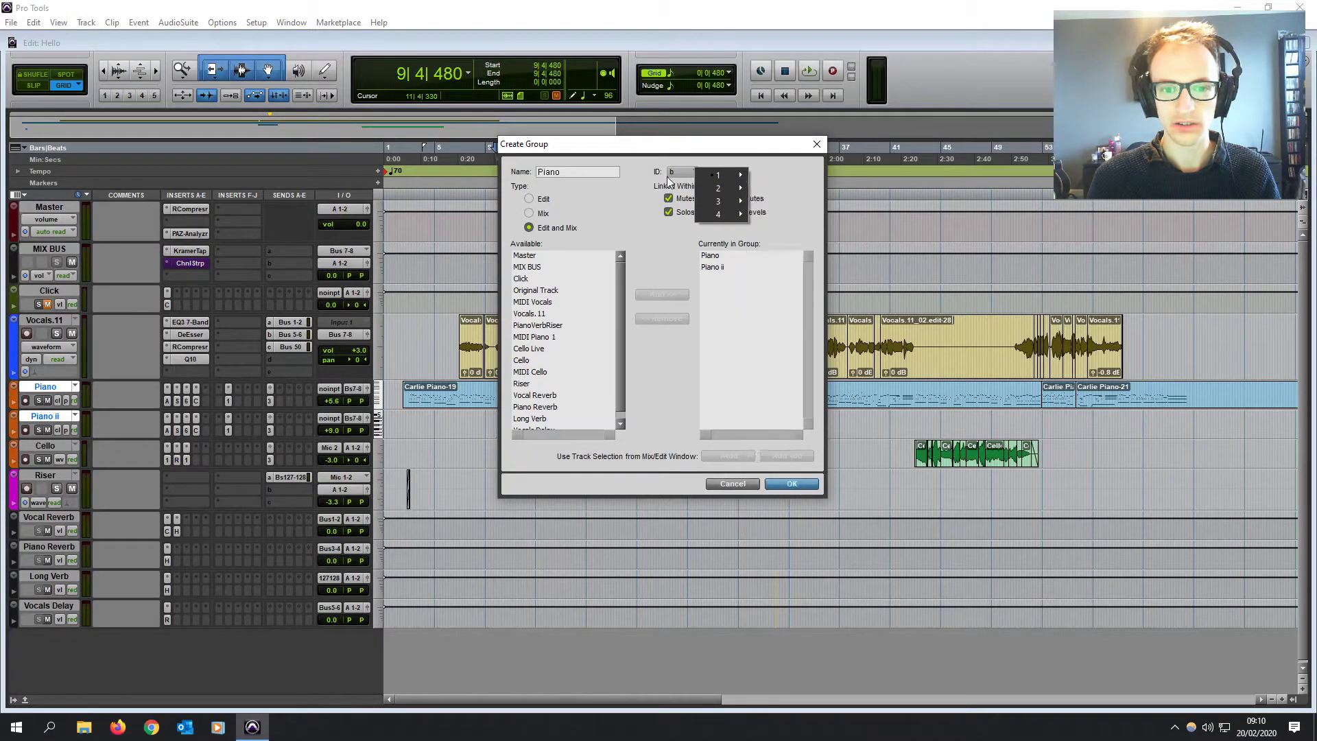
{"action": "left_click", "coordinate": [638, 172]}
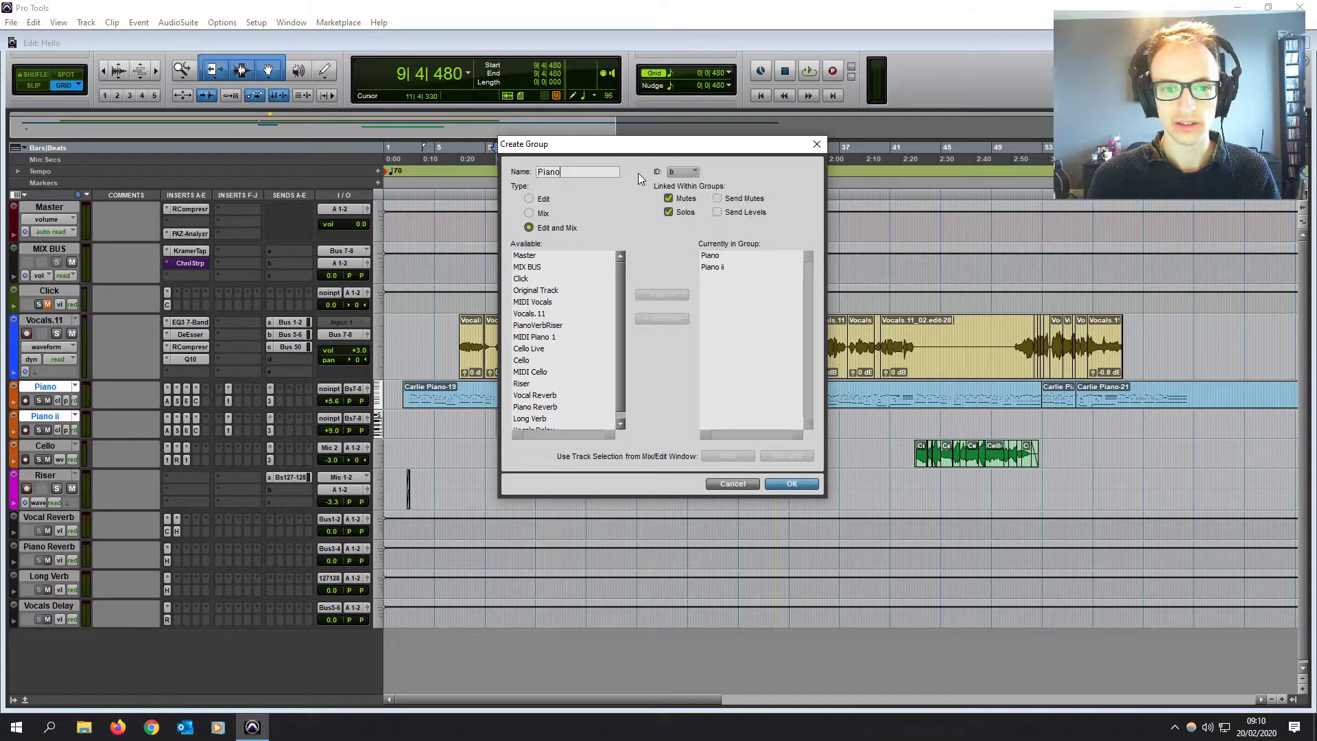
{"action": "left_click", "coordinate": [792, 484]}
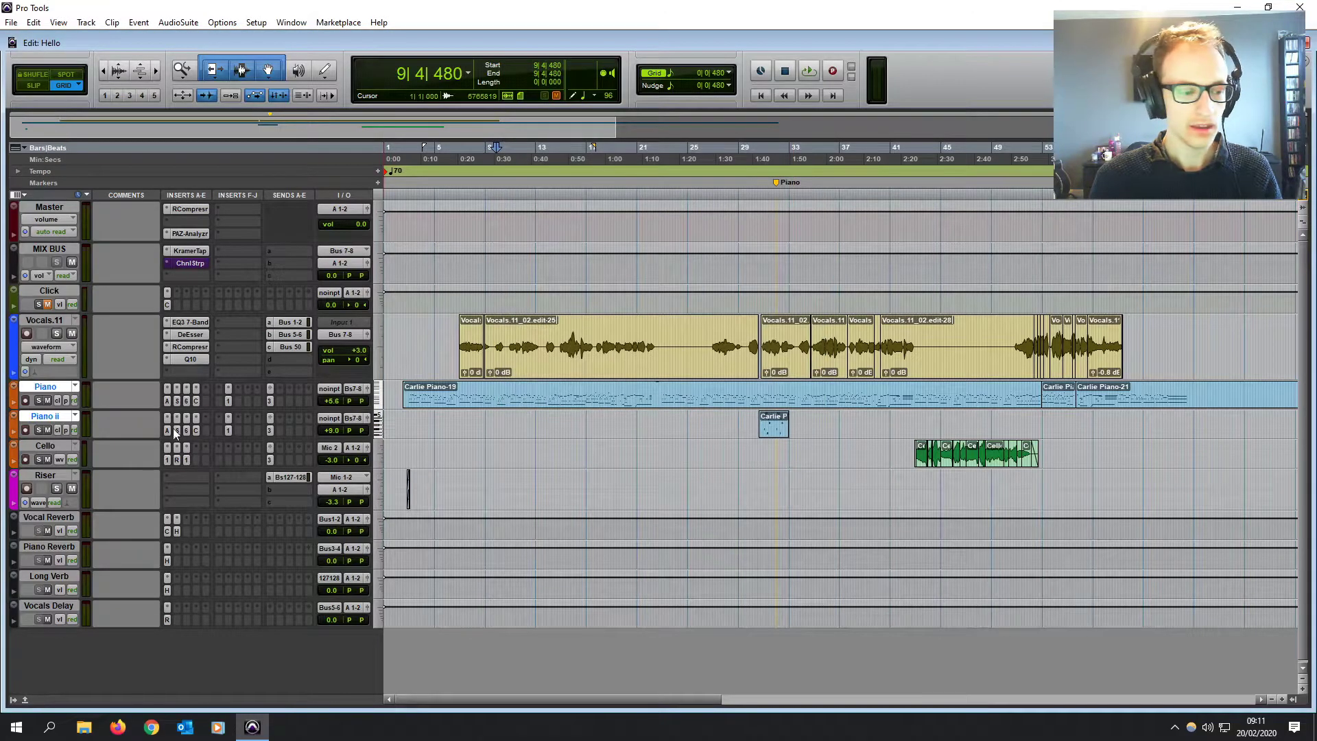
Step: Solo and mute Piano to confirm Piano ii follows, then undo both
{"action": "left_click", "coordinate": [39, 400]}
{"action": "left_click", "coordinate": [38, 401]}
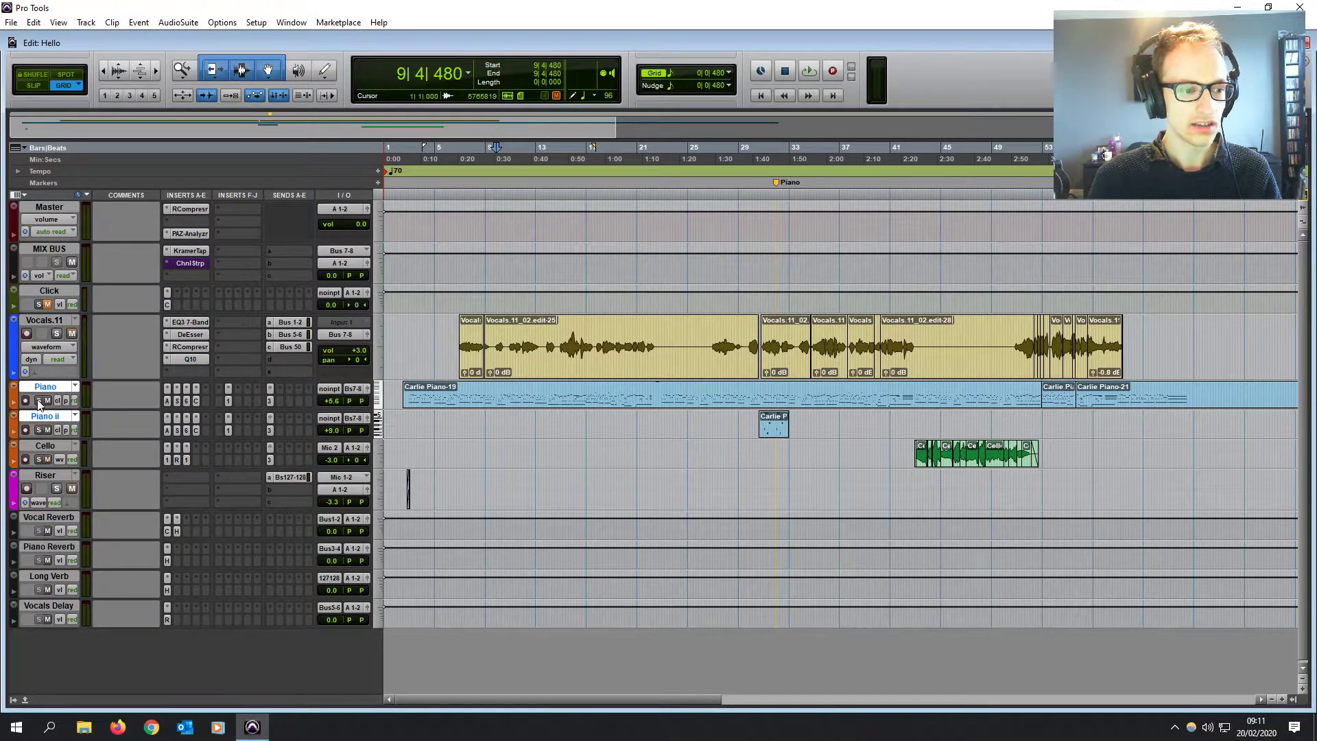
{"action": "left_click", "coordinate": [48, 401]}
{"action": "left_click", "coordinate": [47, 401]}
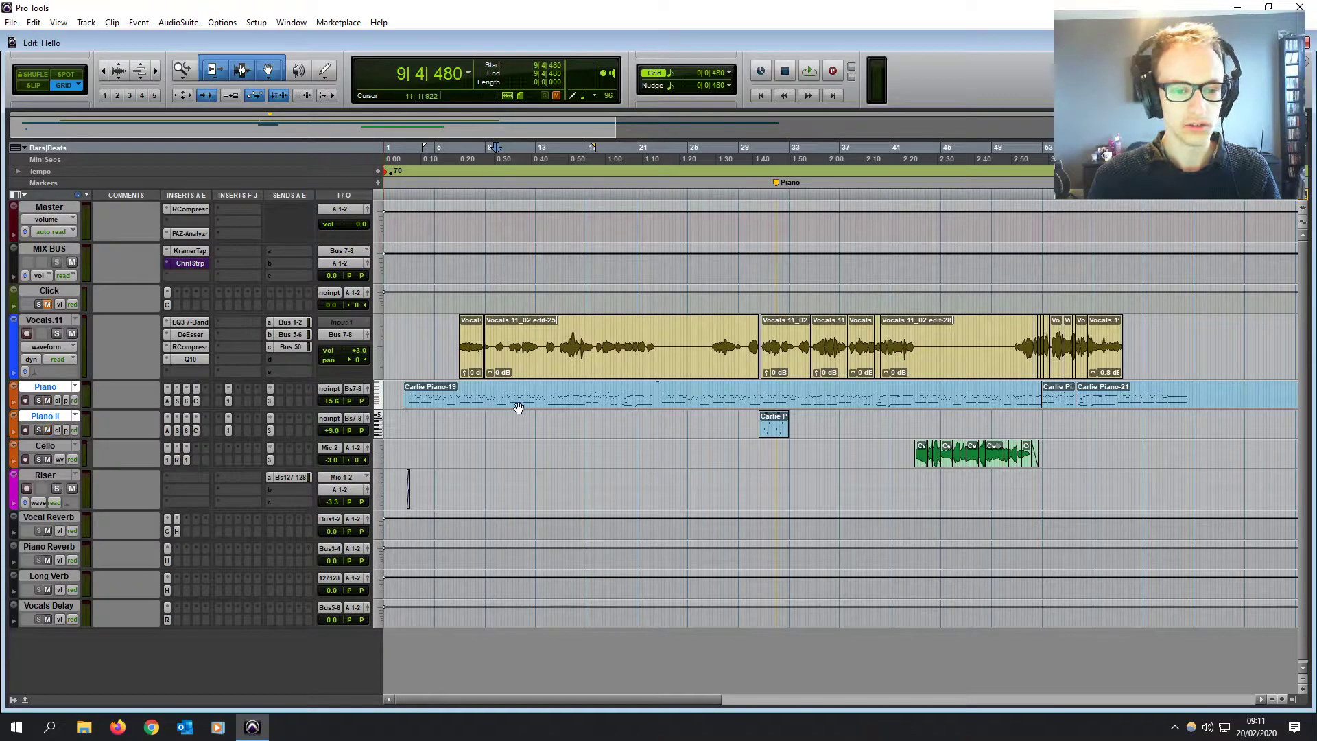
Step: Delete the bars 30–33 section from both piano tracks, then undo the deletion
{"action": "left_click_drag", "start_coordinate": [515, 388], "coordinate": [552, 389]}
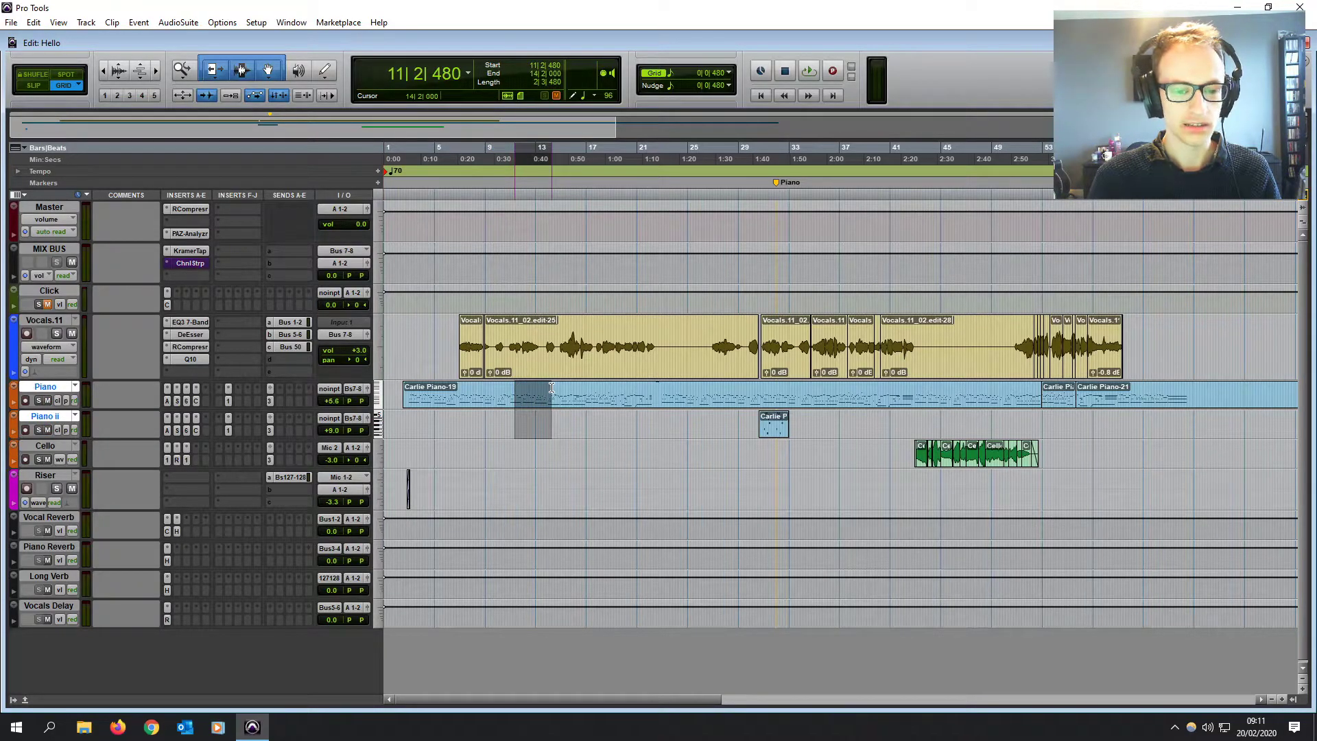
{"action": "left_click", "coordinate": [568, 388]}
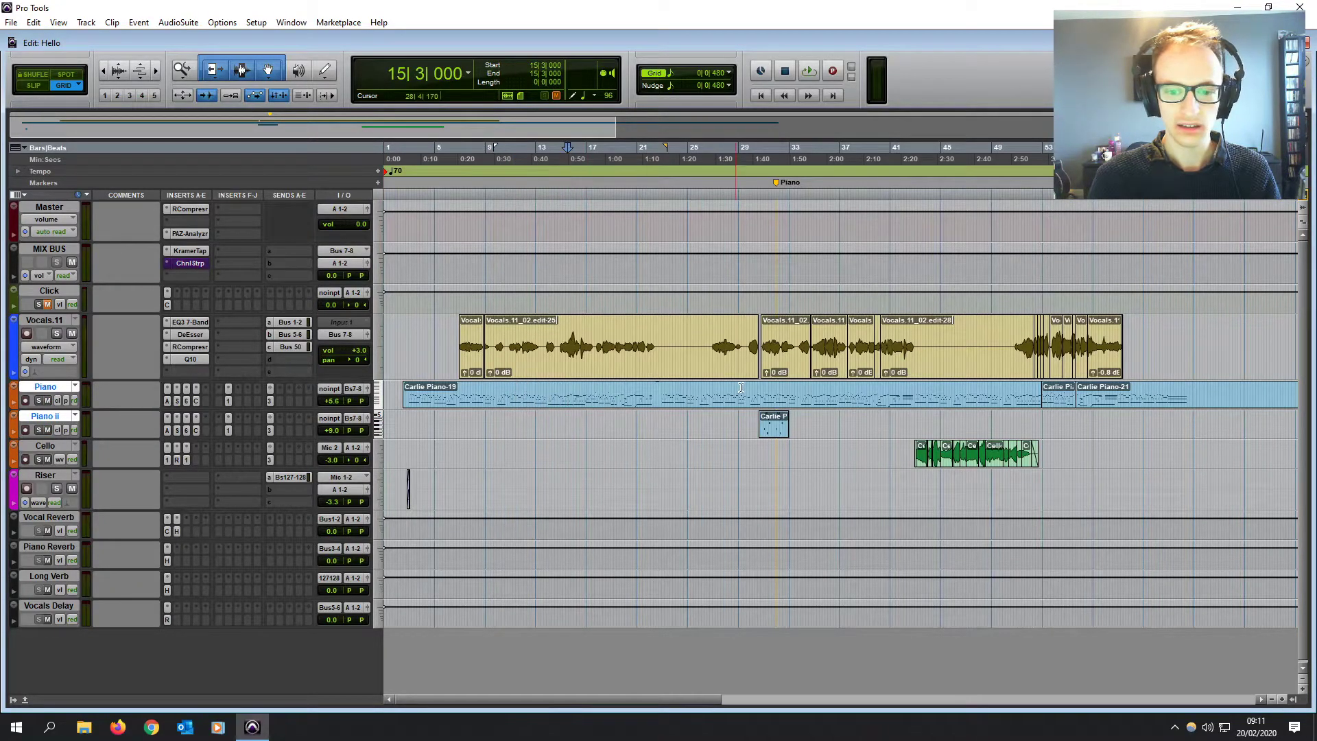
{"action": "left_click", "coordinate": [776, 429]}
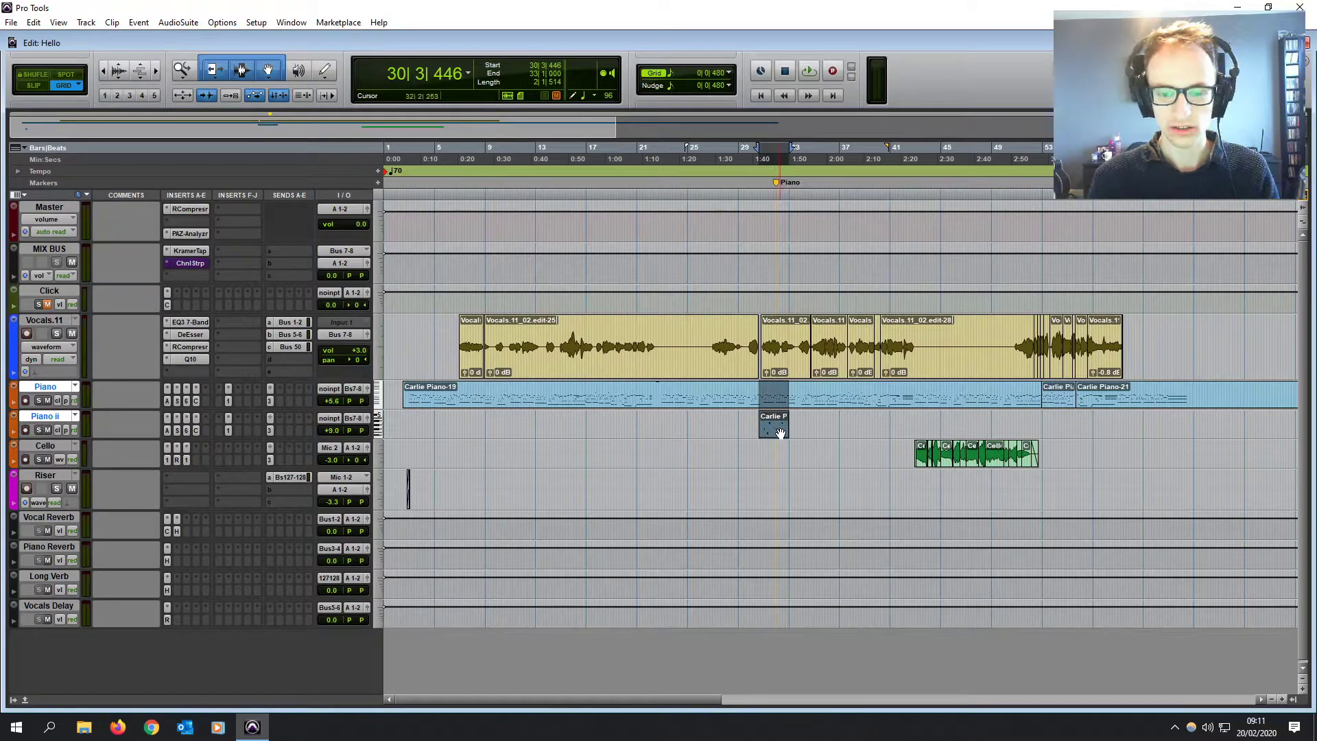
{"action": "key", "text": "Delete"}
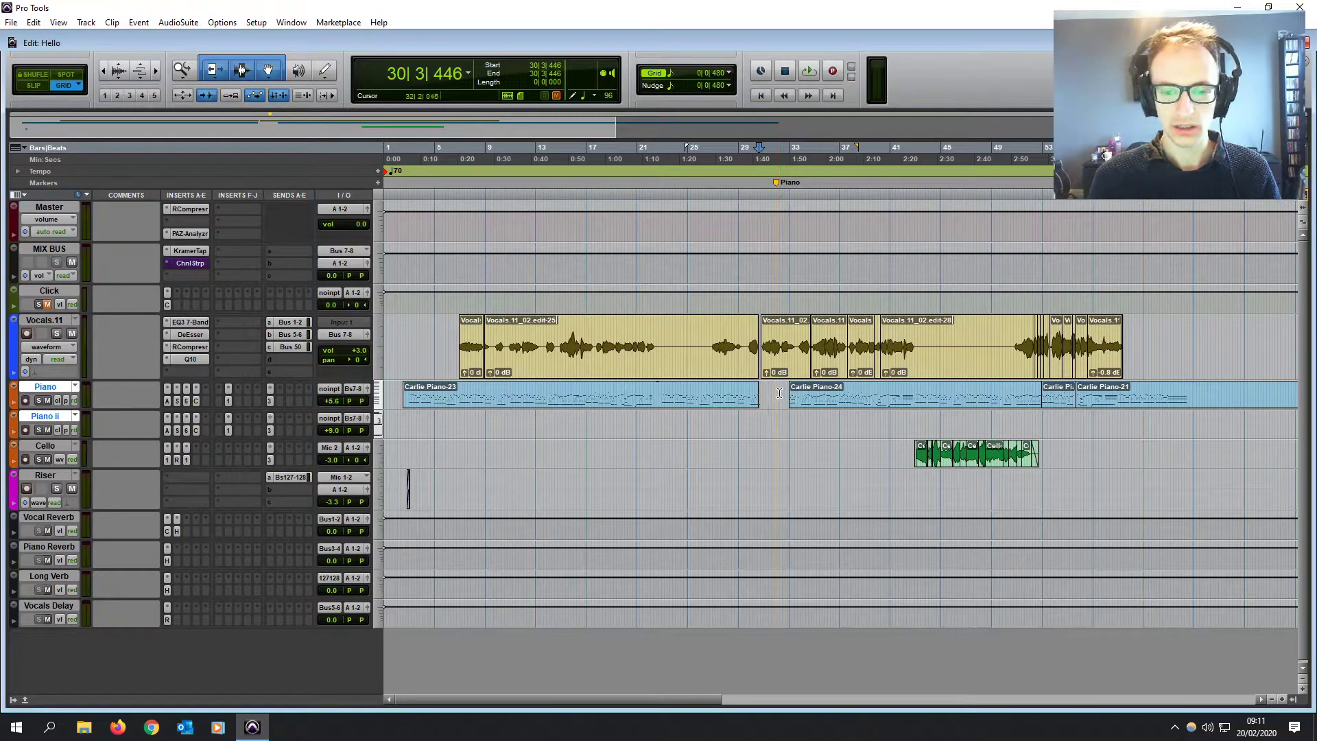
{"action": "left_click", "coordinate": [778, 392]}
{"action": "key", "text": "ctrl+z"}
{"action": "left_click", "coordinate": [654, 393]}
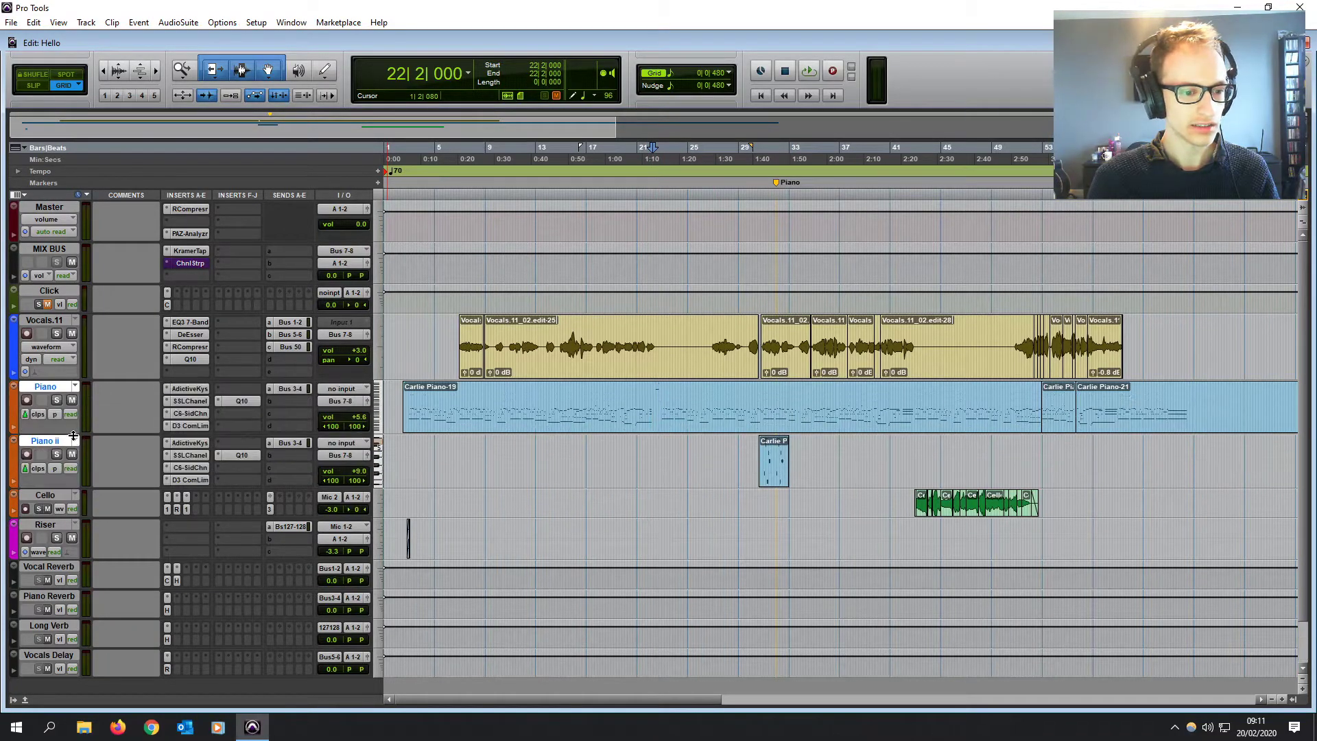
Step: Make both piano tracks taller, then resize them back down
{"action": "left_click_drag", "start_coordinate": [60, 407], "coordinate": [68, 446]}
{"action": "left_click", "coordinate": [359, 418]}
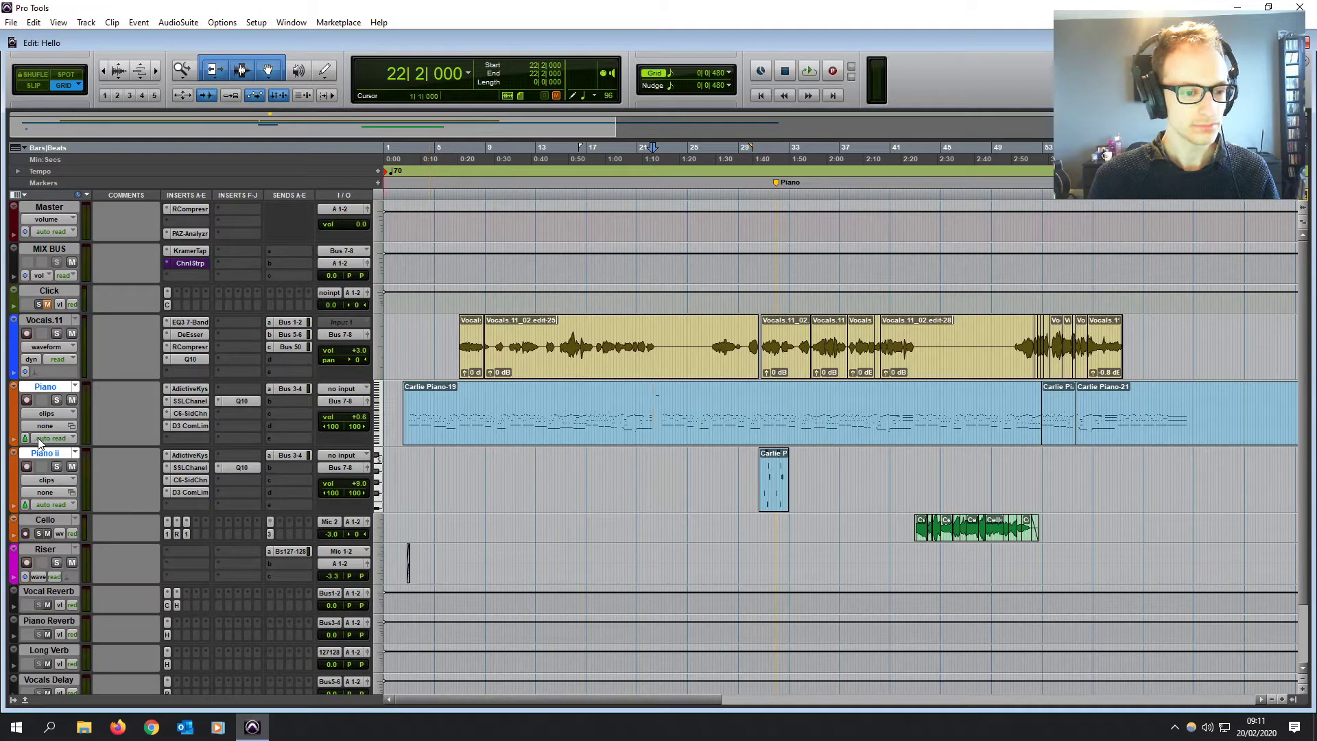
{"action": "left_click_drag", "start_coordinate": [40, 445], "coordinate": [475, 410]}
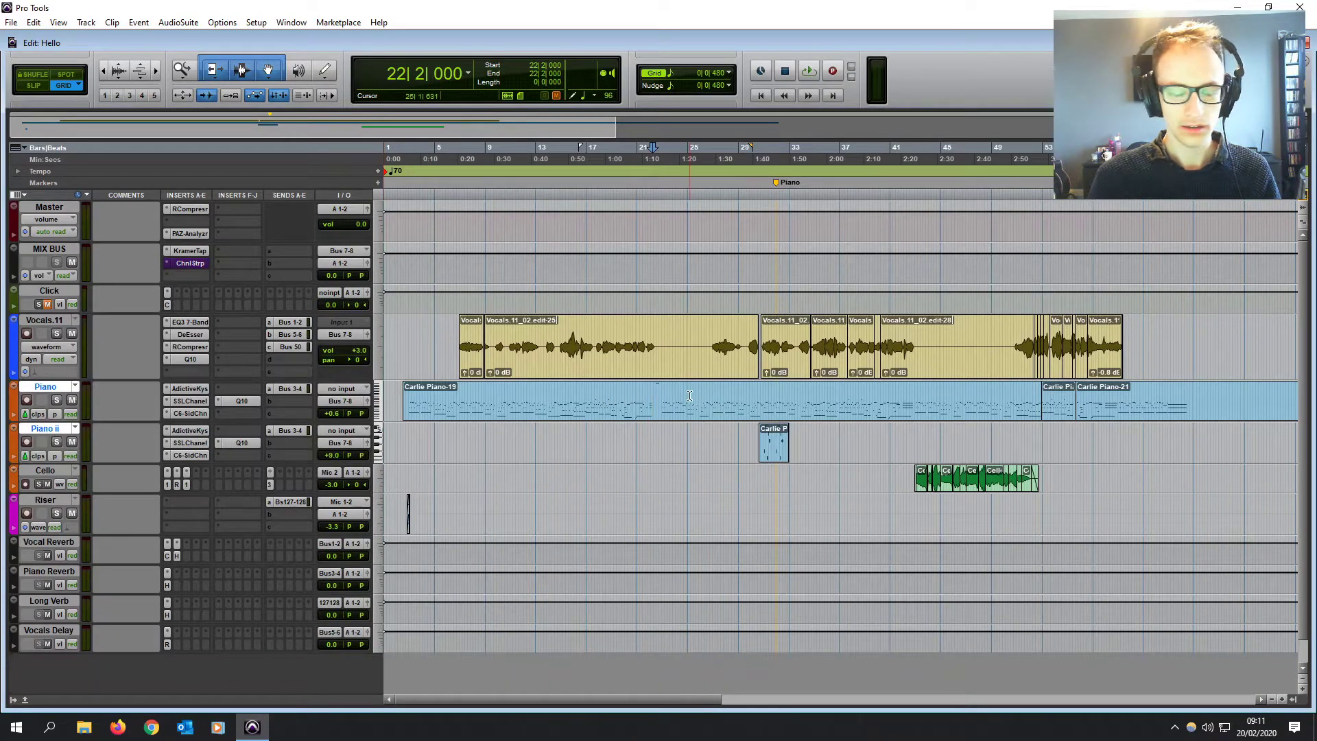
Step: Open the Mix window, widen the Tracks/Groups list, toggle the Piano group, and return to Edit
{"action": "key", "text": "ctrl+equal"}
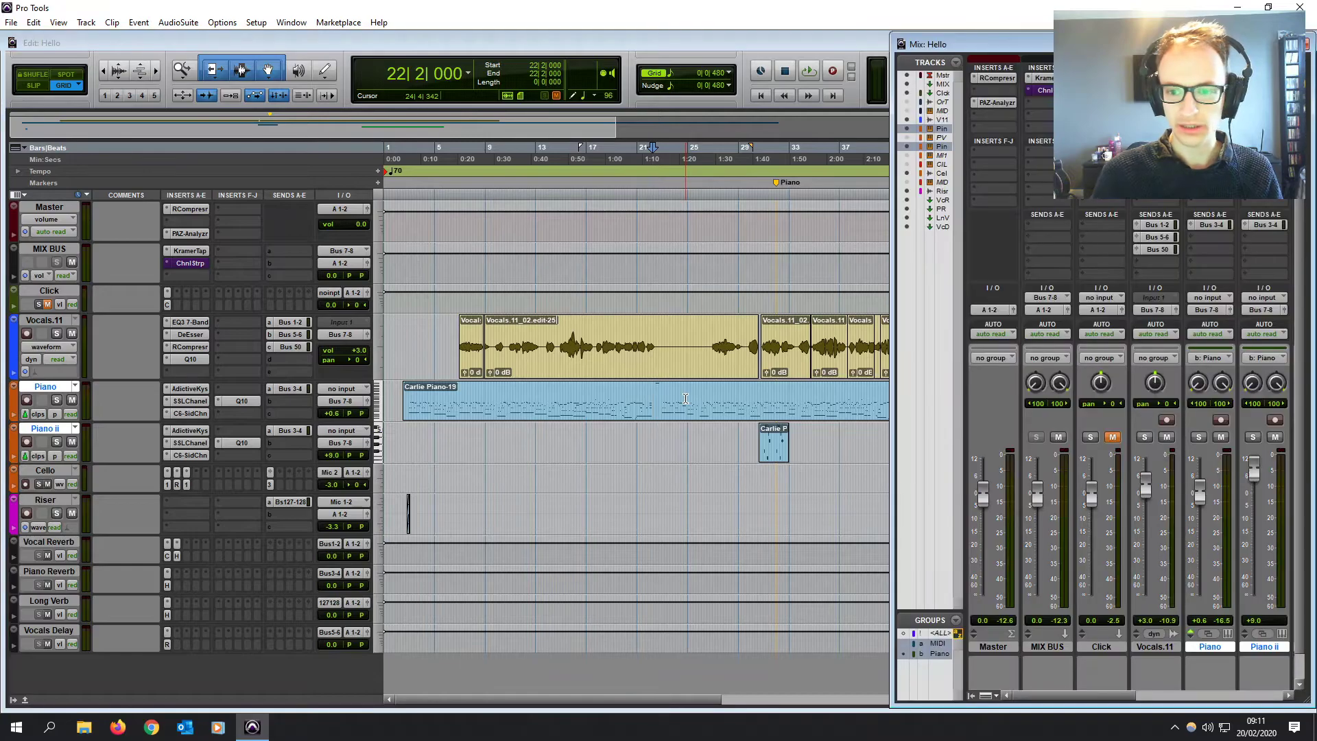
{"action": "left_click", "coordinate": [969, 695]}
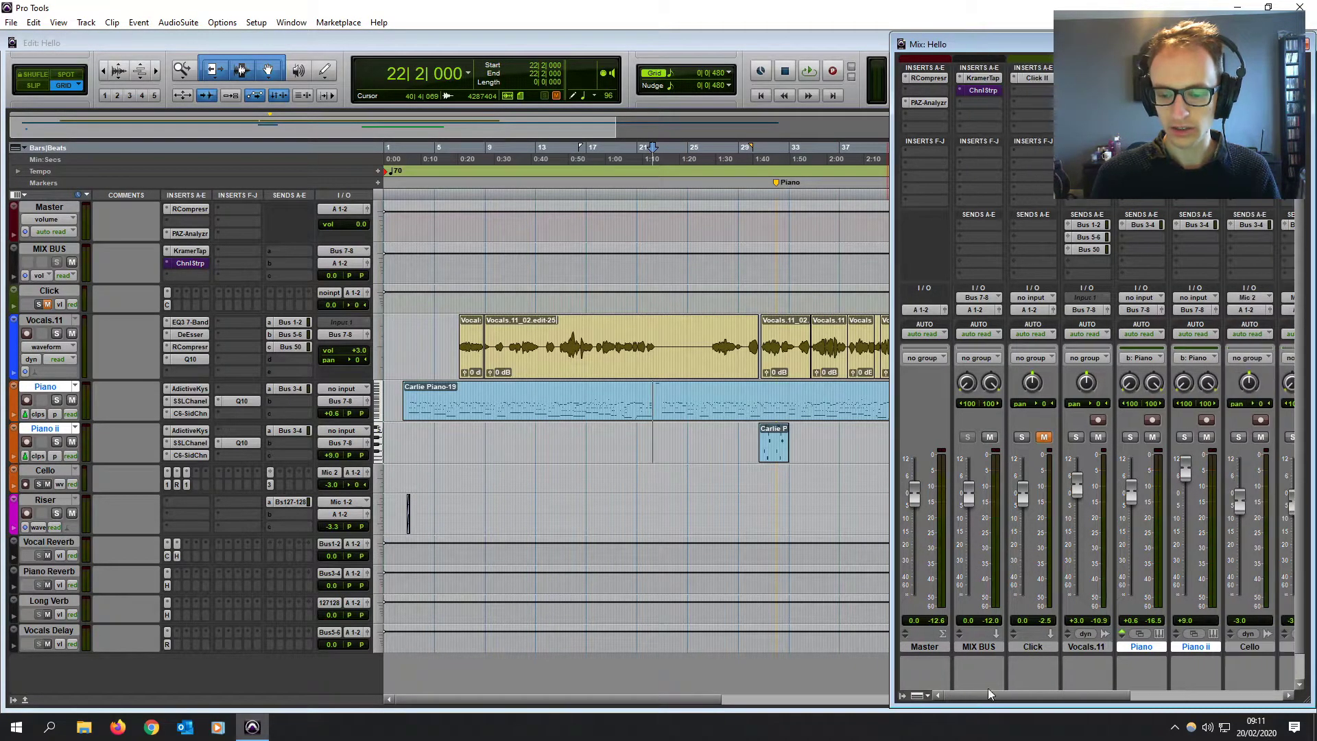
{"action": "left_click", "coordinate": [901, 696]}
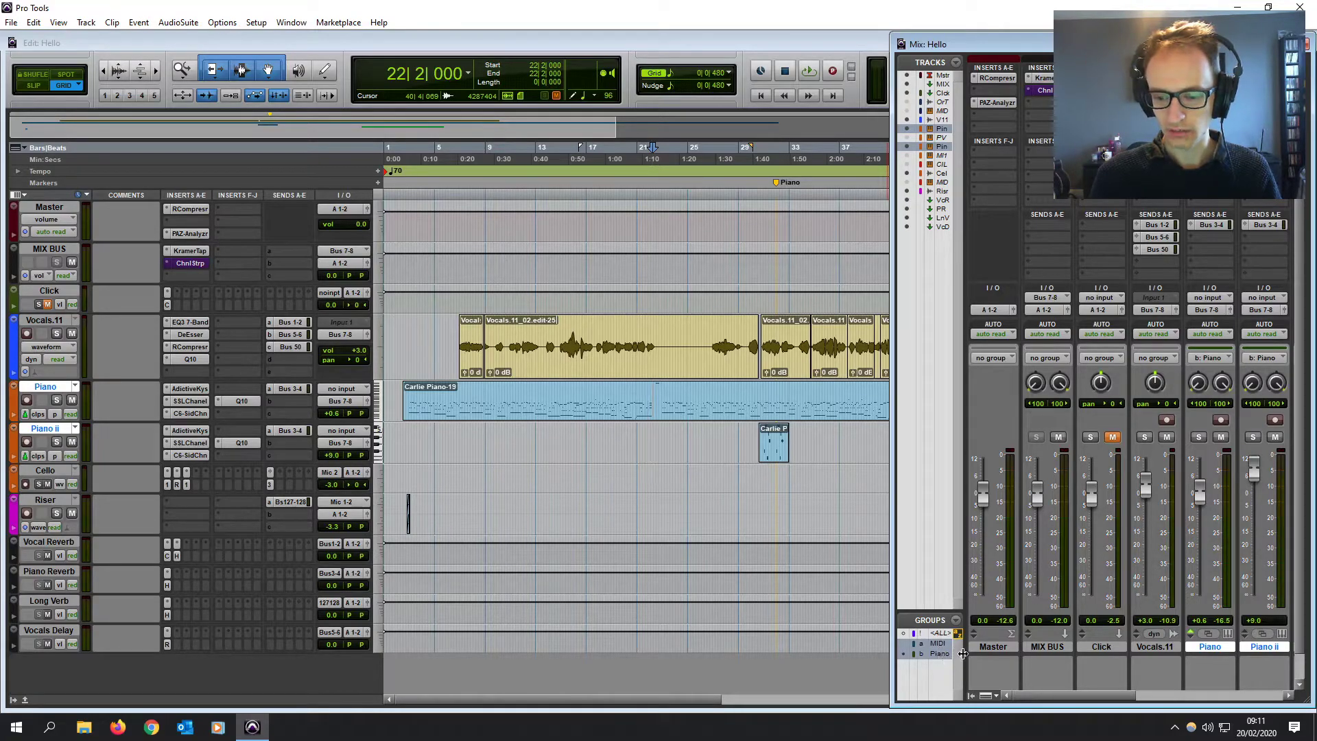
{"action": "left_click_drag", "start_coordinate": [963, 653], "coordinate": [979, 664]}
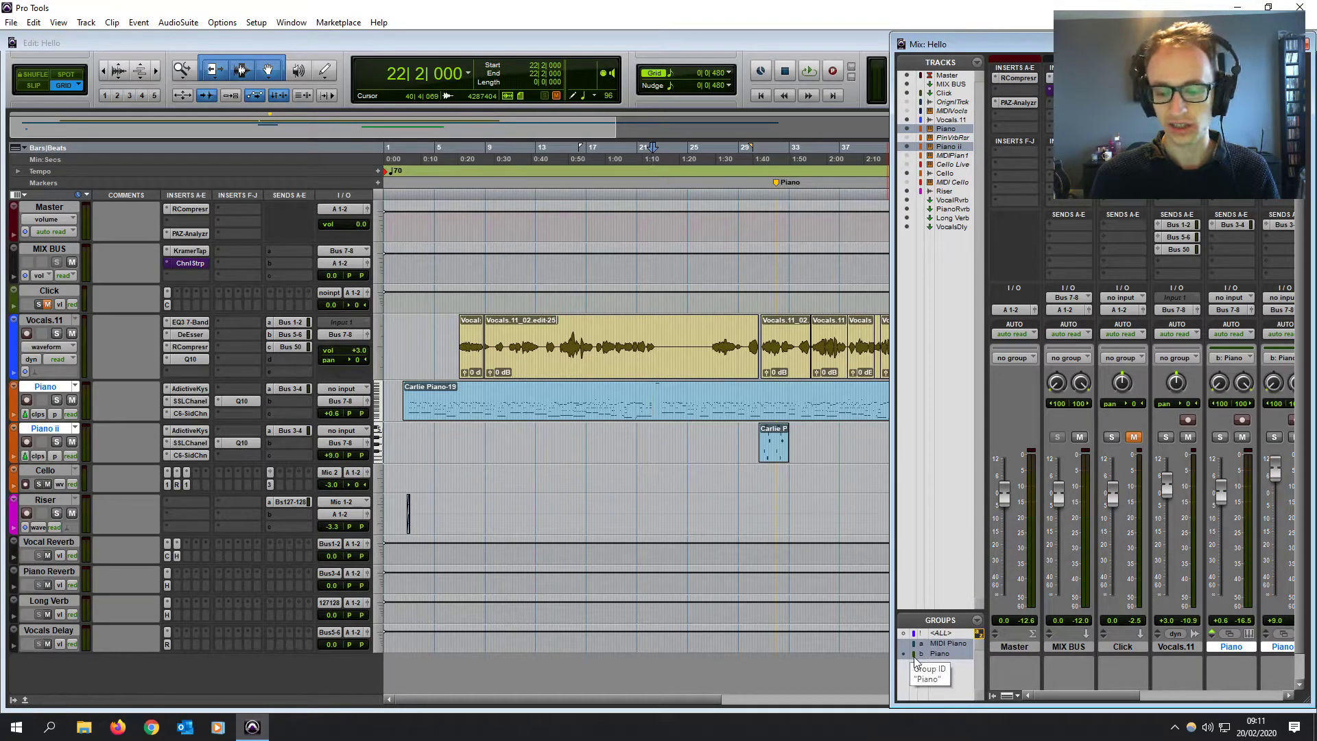
{"action": "left_click", "coordinate": [940, 655]}
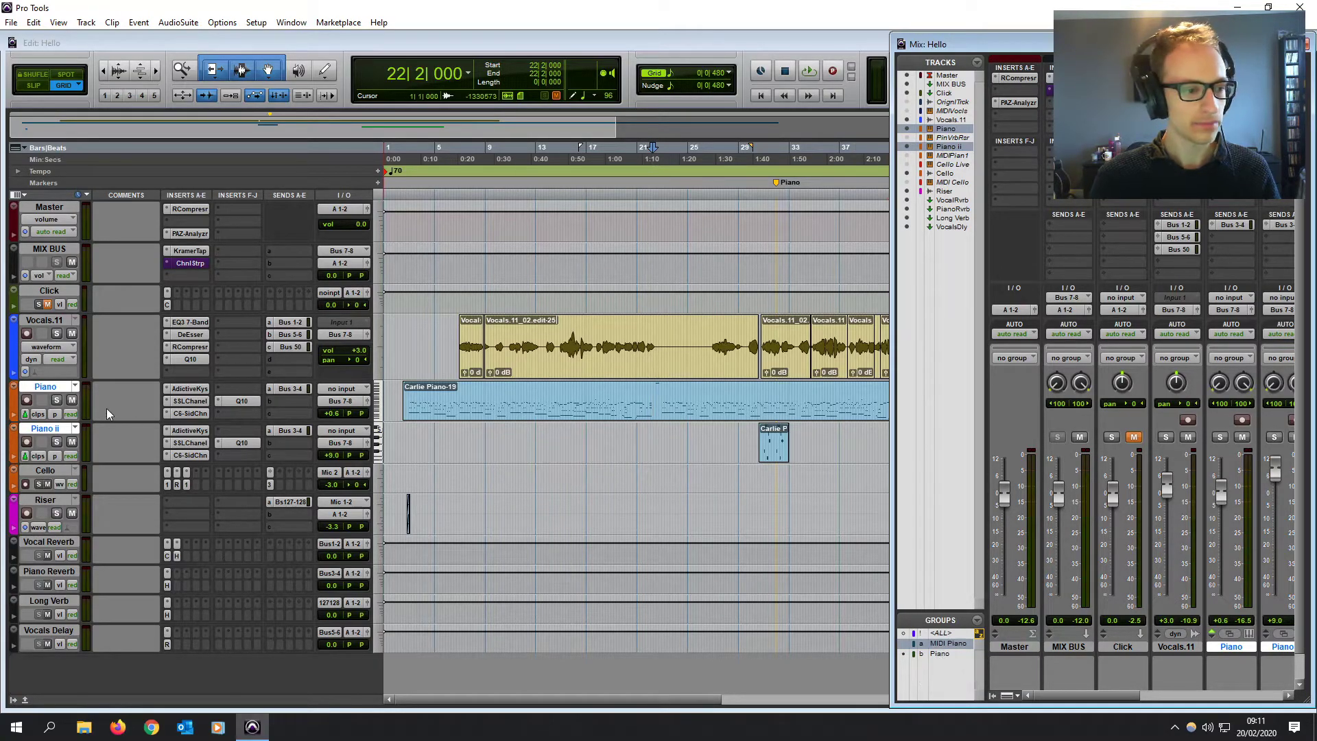
{"action": "left_click", "coordinate": [77, 404]}
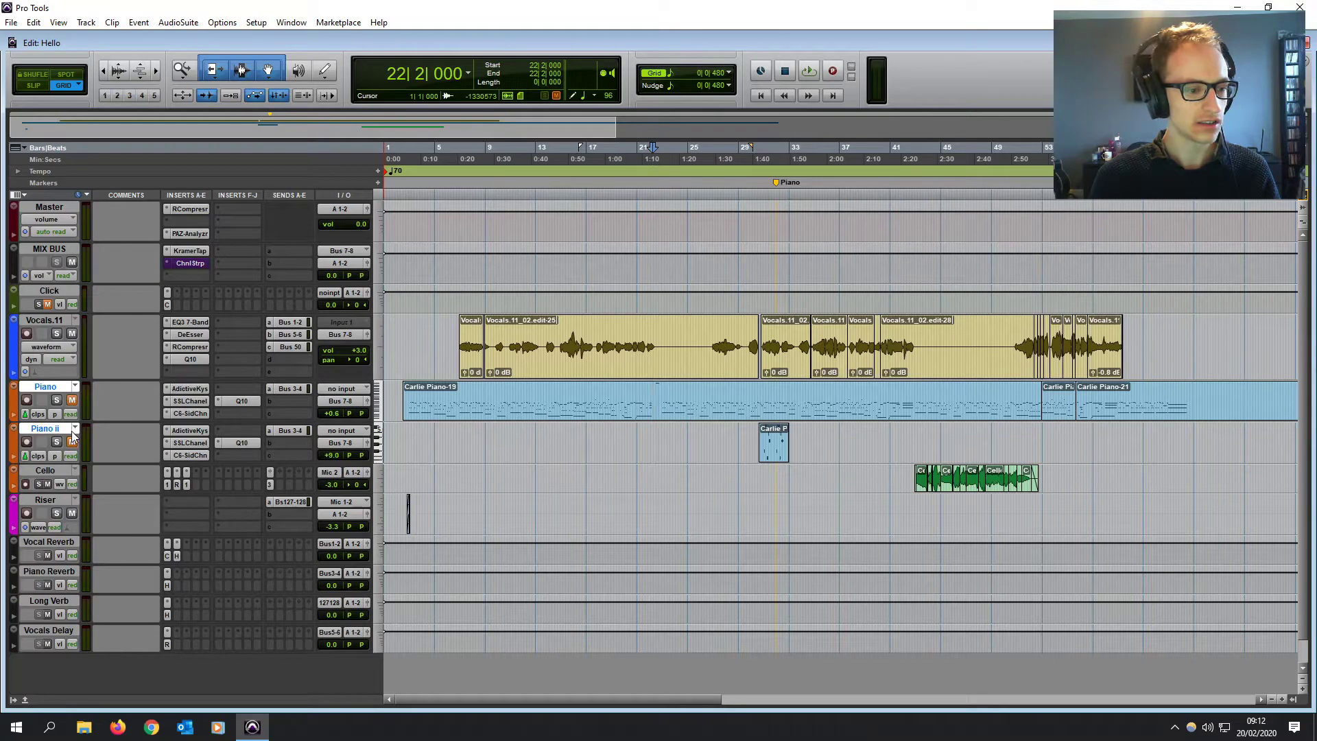
Step: In the Mix window, mute and unmute Piano to confirm Piano ii follows
{"action": "key", "text": "ctrl+equal"}
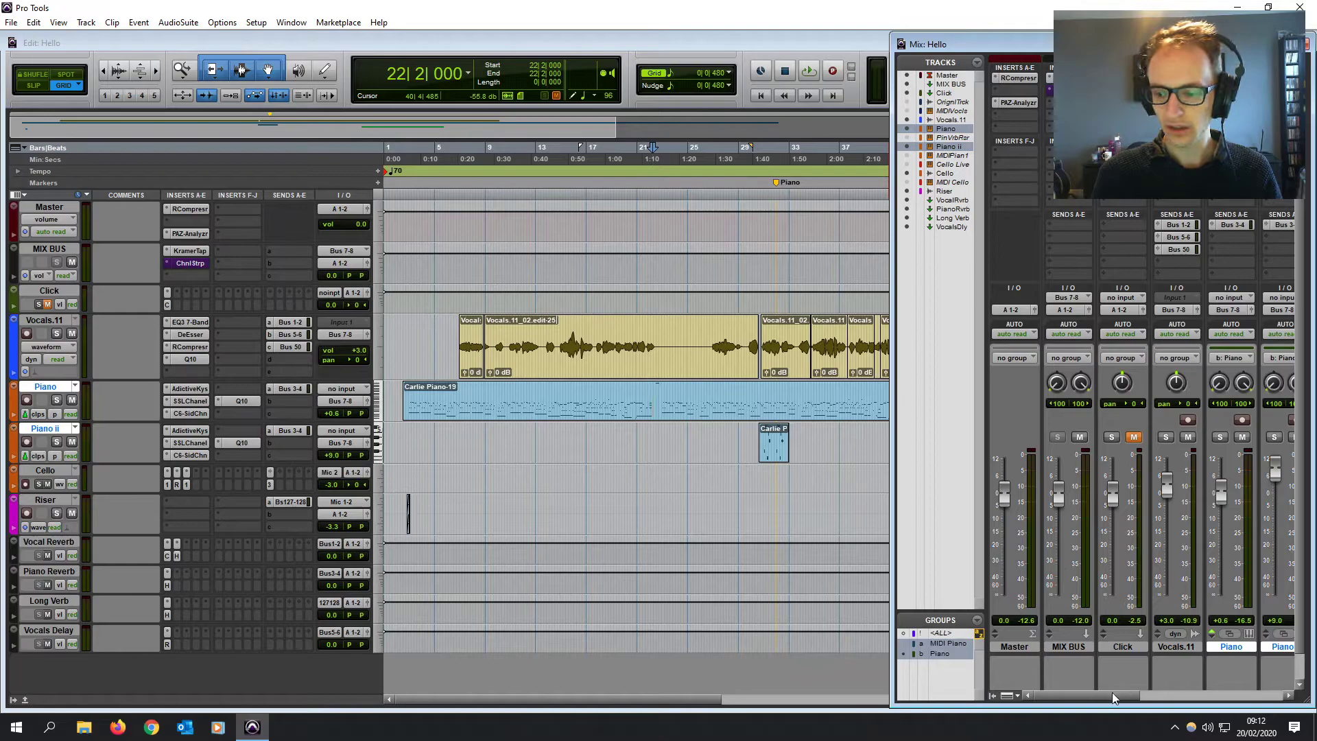
{"action": "left_click_drag", "start_coordinate": [1113, 693], "coordinate": [1142, 692]}
{"action": "left_click", "coordinate": [1154, 437]}
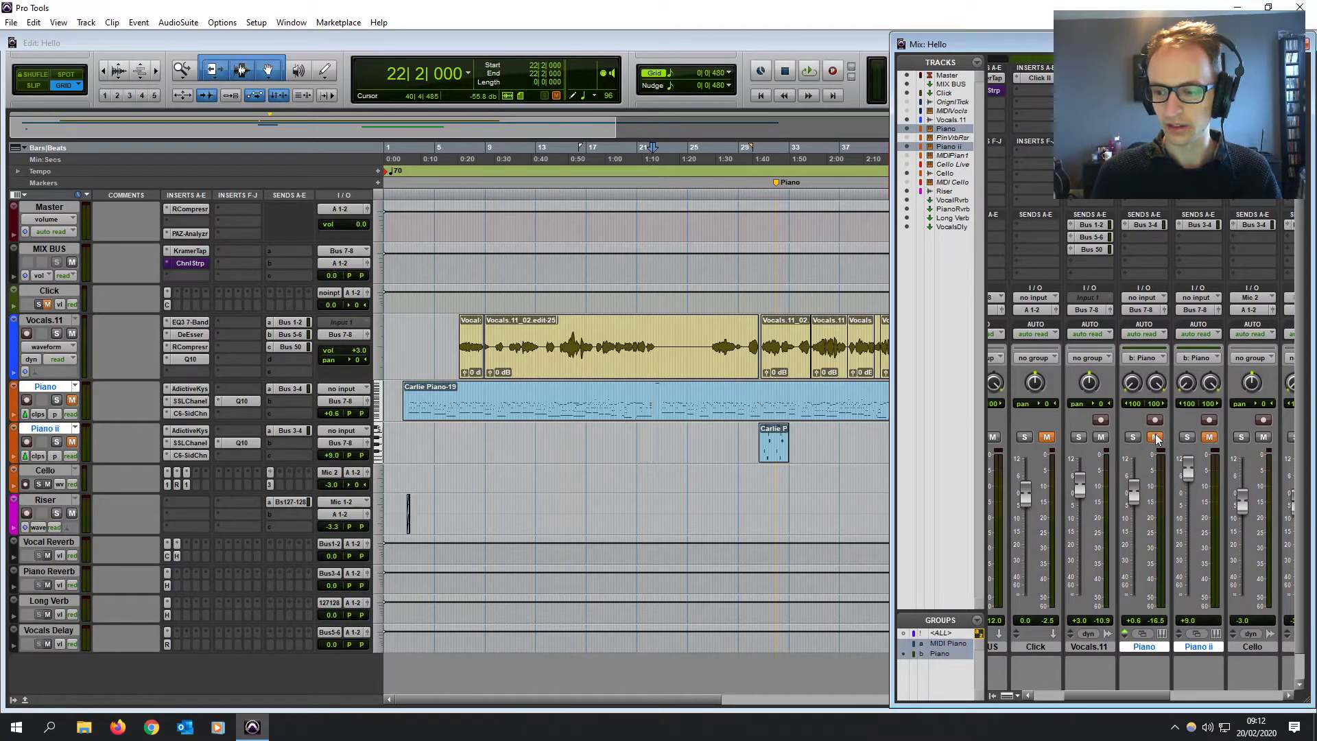
{"action": "left_click", "coordinate": [1155, 437]}
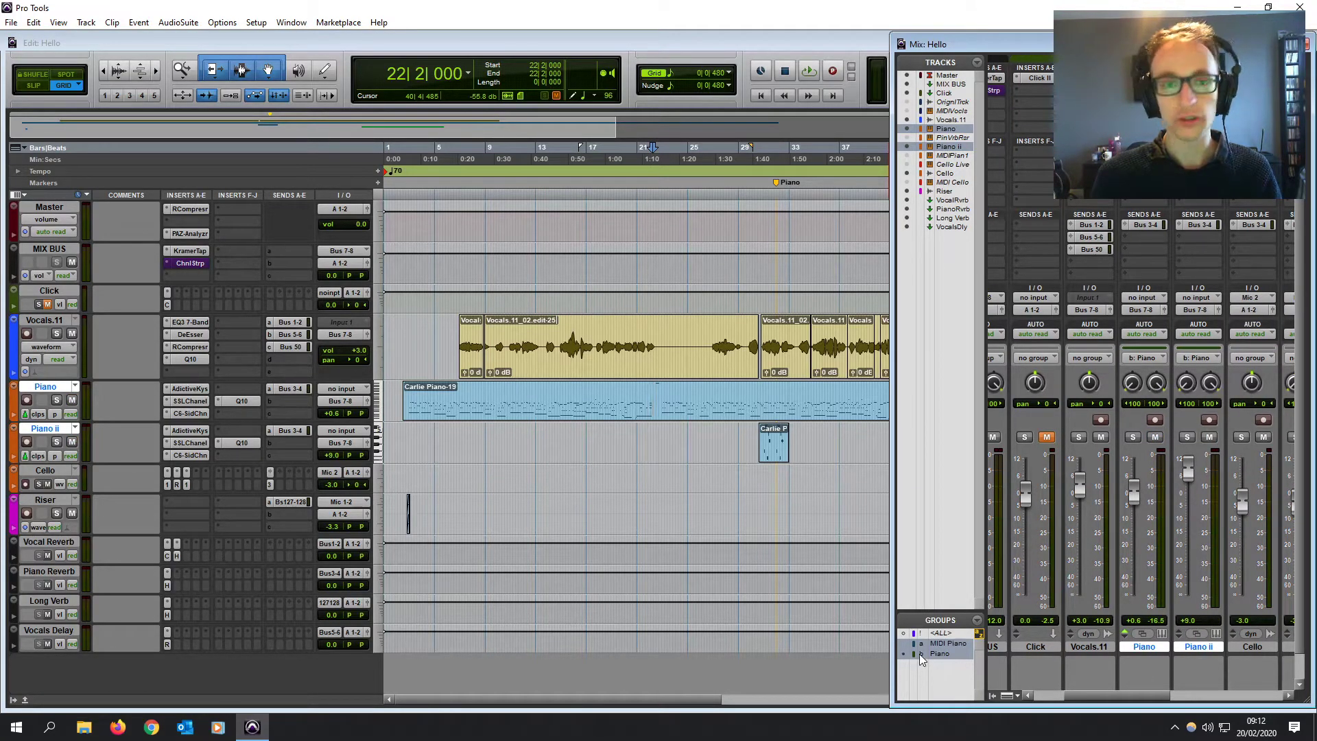
Step: Switch the Piano group off and back on in the Groups list
{"action": "left_click", "coordinate": [828, 36]}
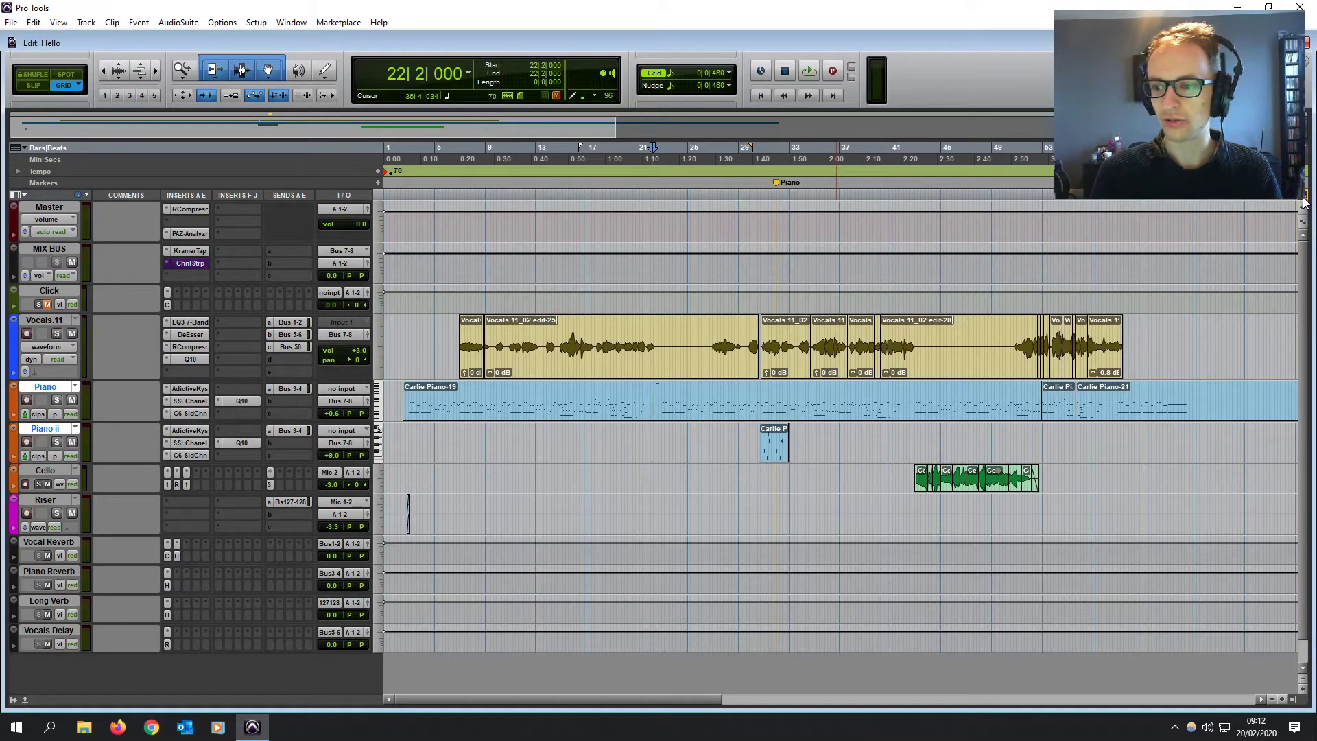
{"action": "key", "text": "ctrl+equal"}
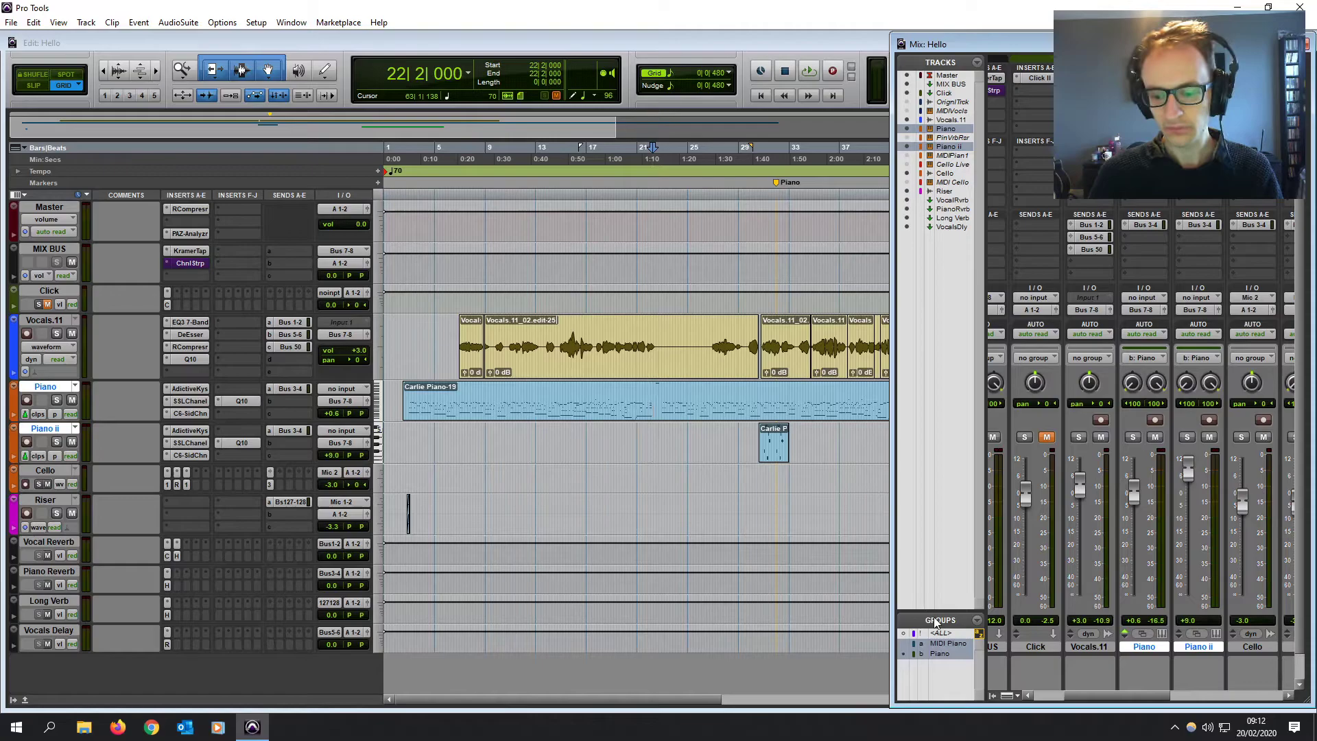
{"action": "left_click", "coordinate": [949, 653]}
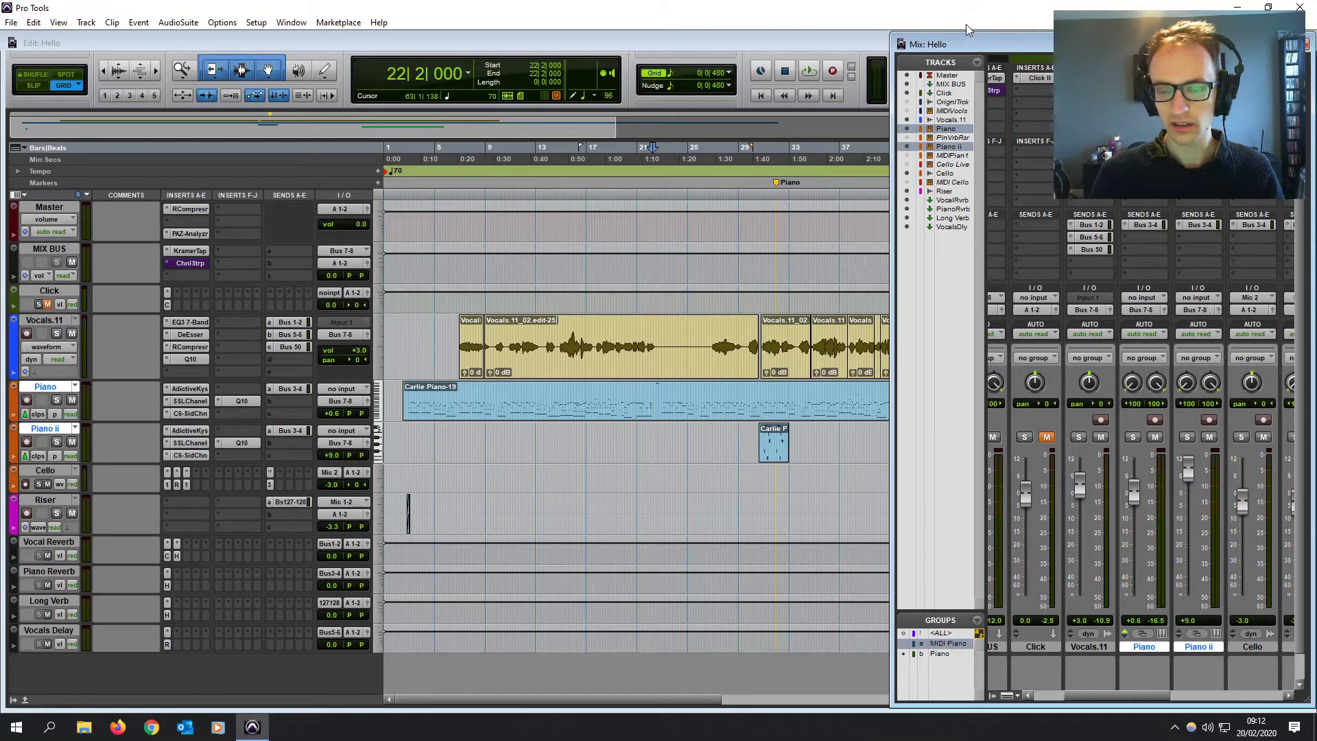
{"action": "left_click", "coordinate": [939, 653]}
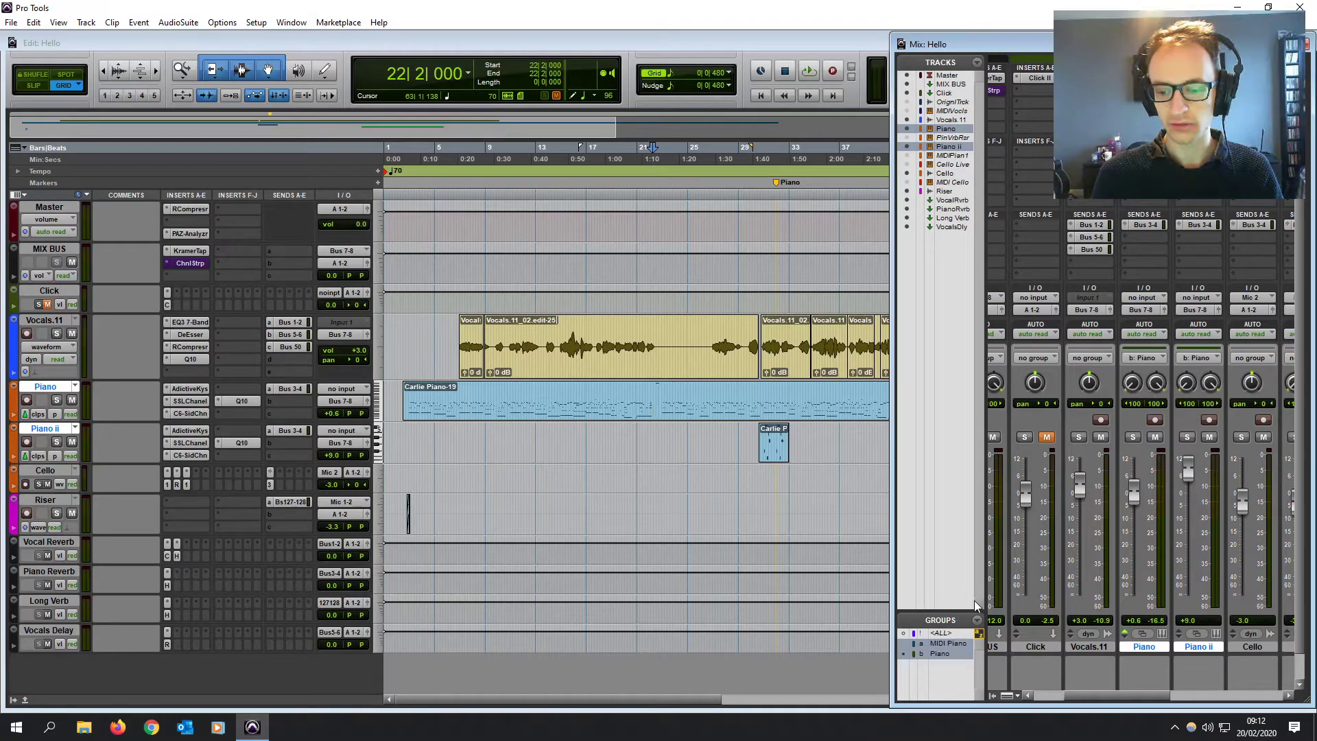
Step: Open the b - Piano group's Modify settings and close them without changes
{"action": "right_click", "coordinate": [941, 655]}
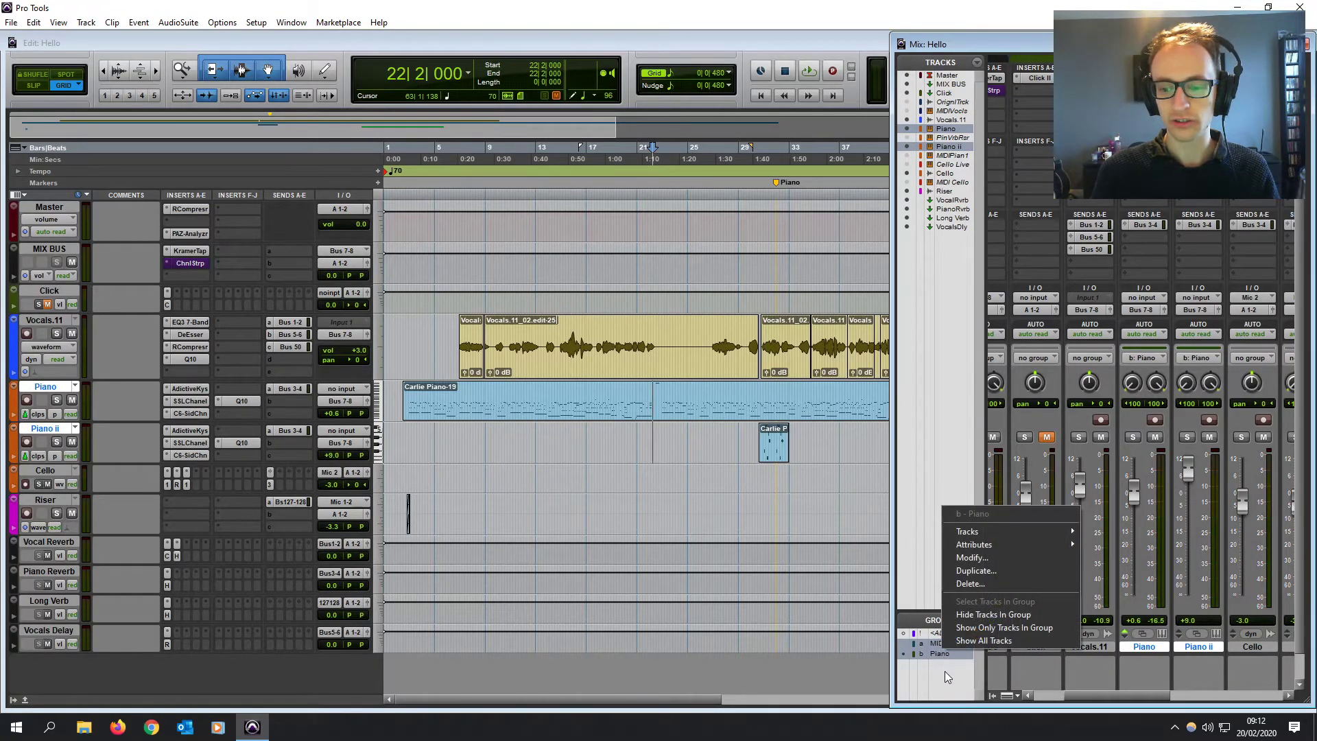
{"action": "left_click", "coordinate": [981, 561]}
{"action": "left_click_drag", "start_coordinate": [593, 138], "coordinate": [589, 110]}
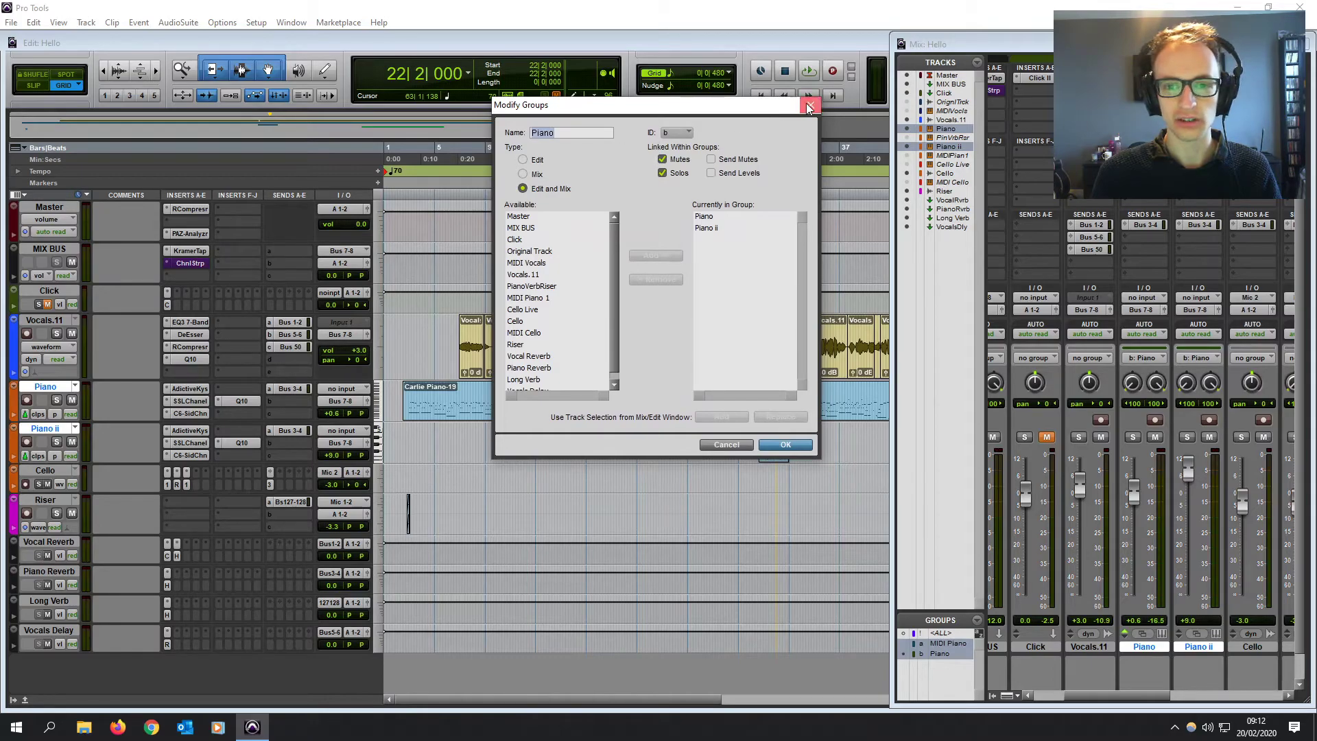
{"action": "left_click", "coordinate": [807, 105]}
Step: Show the b - Piano group's Tracks submenu, then close the mixer
{"action": "right_click", "coordinate": [944, 652]}
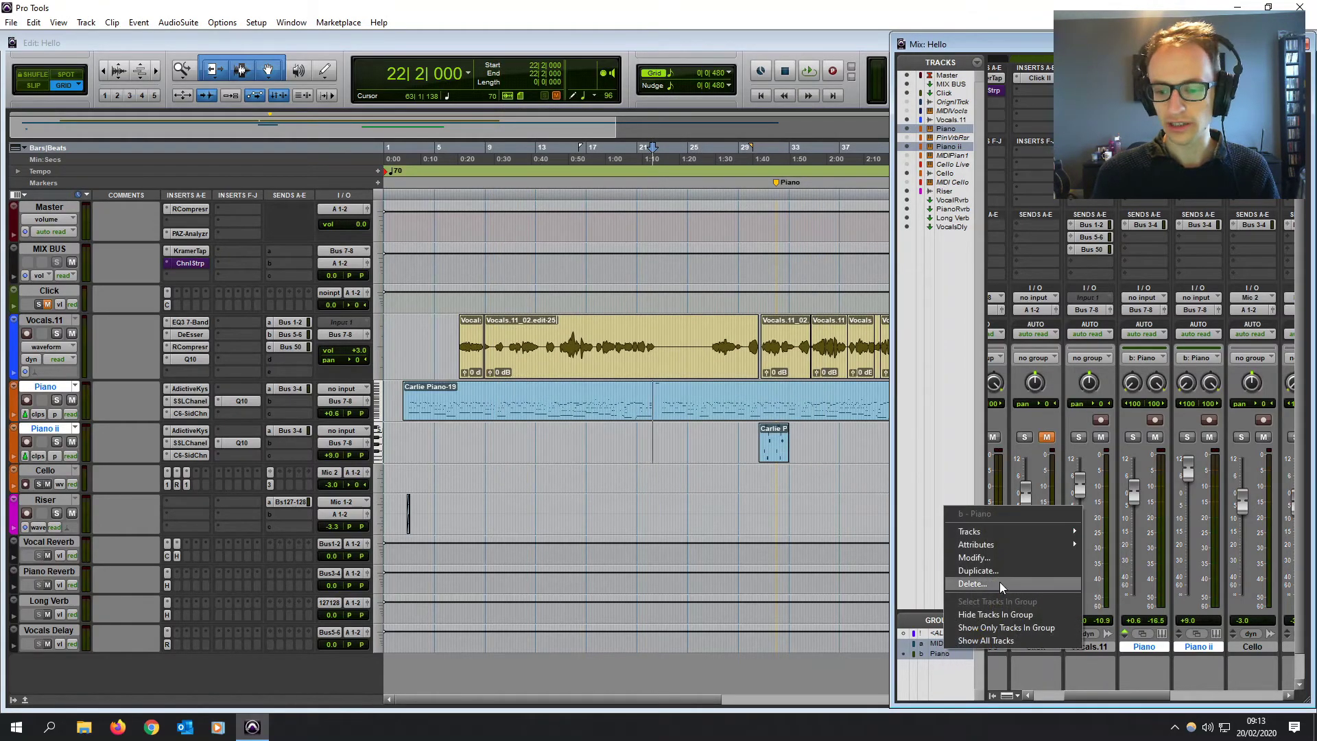
{"action": "mouse_move", "coordinate": [1003, 534]}
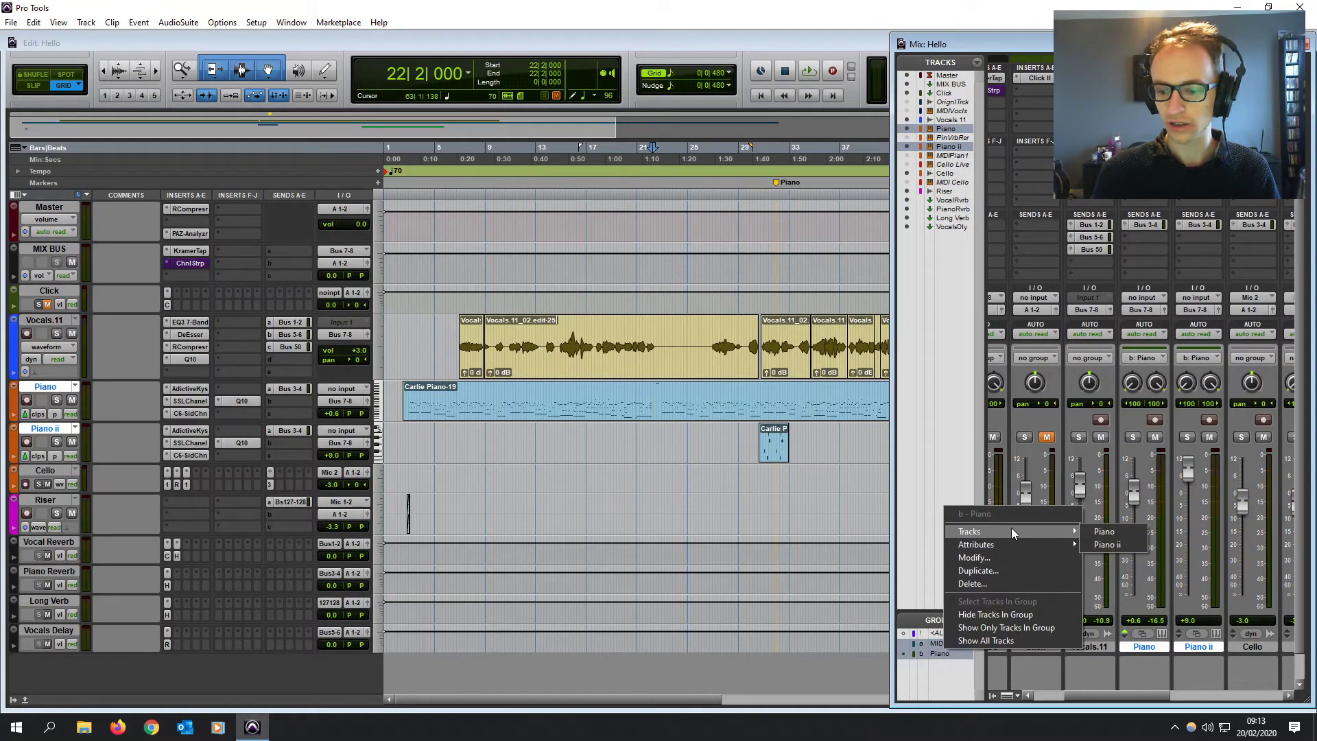
{"action": "left_click", "coordinate": [690, 434]}
{"action": "left_click", "coordinate": [709, 439]}
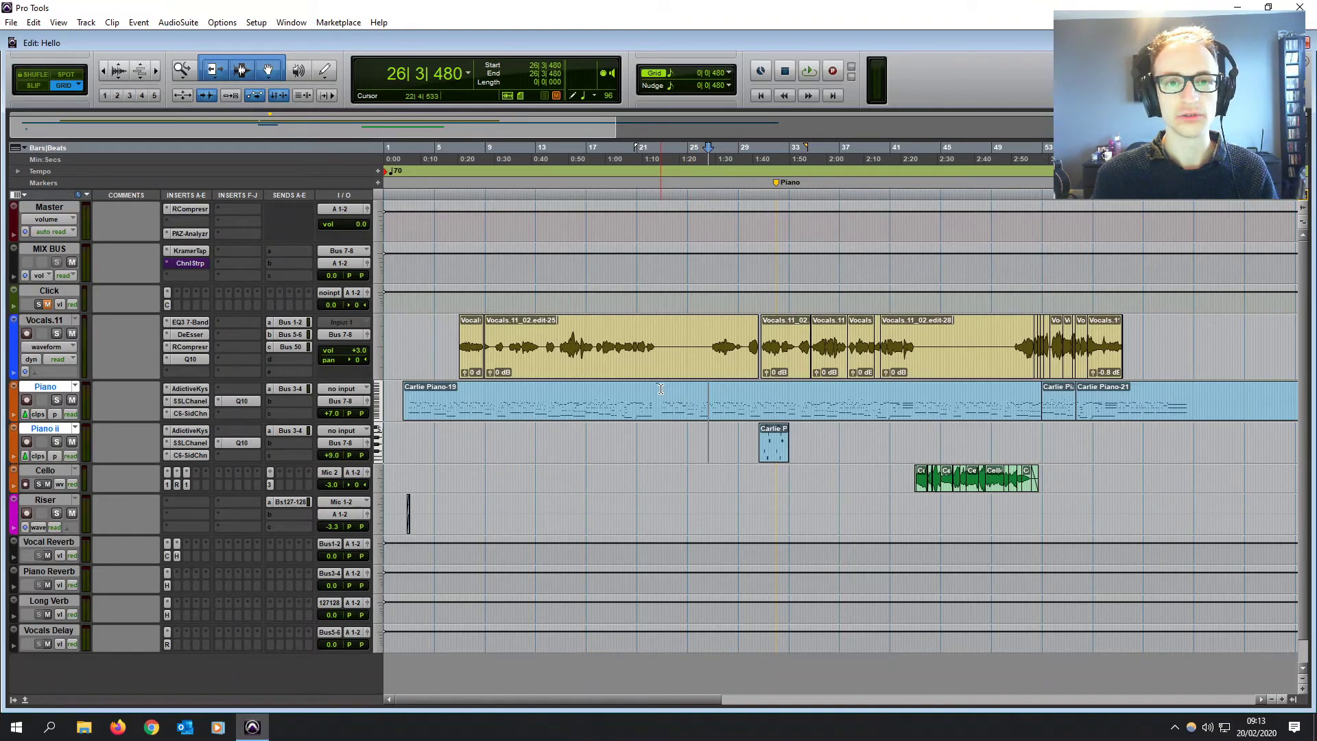
{"action": "left_click", "coordinate": [738, 397]}
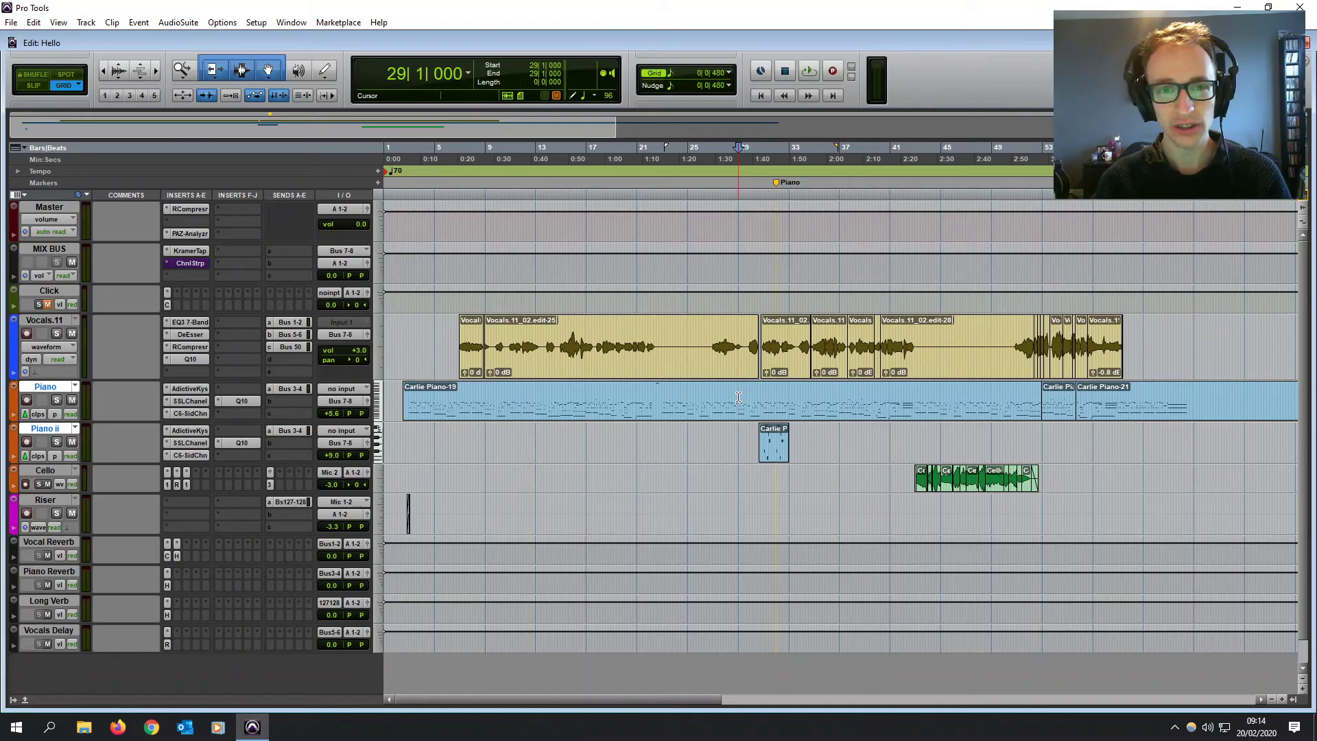